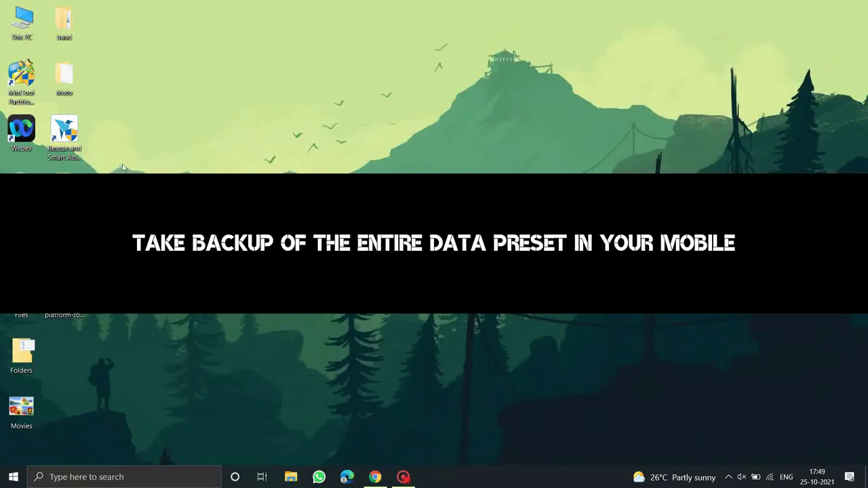
- Return to Chrome's Motorola Rescue and Smart Assistant Tool page, showing its 'what it can do' section
left_click(75, 137)
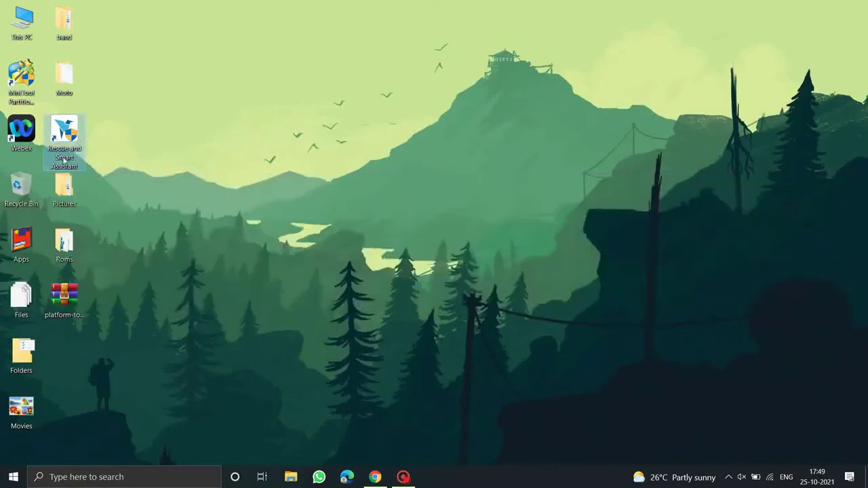
mouse_move(376, 475)
left_click(367, 434)
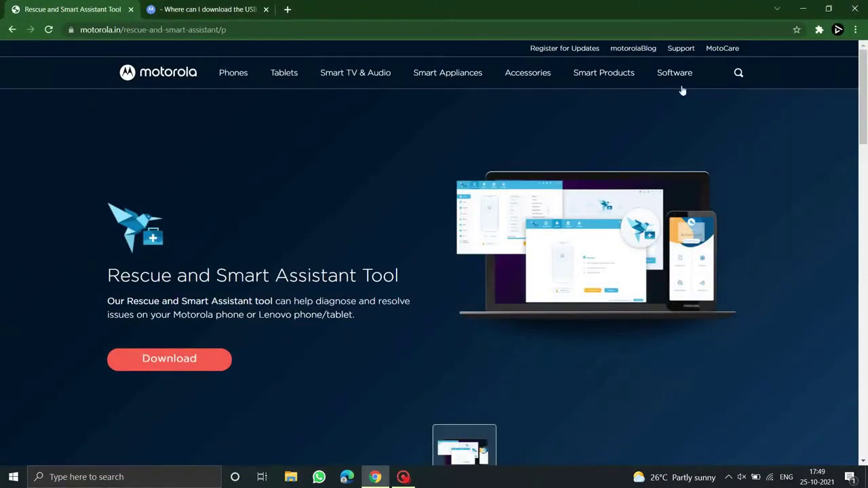
mouse_move(682, 78)
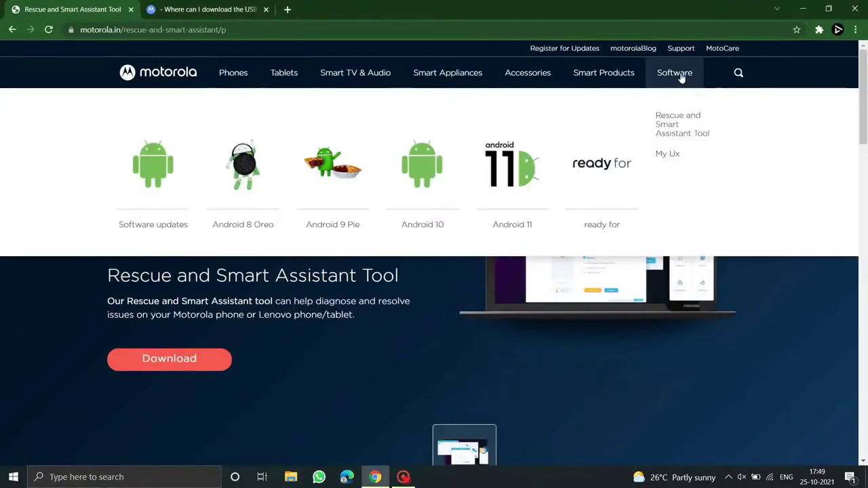
scroll(339, 298, "down", 5)
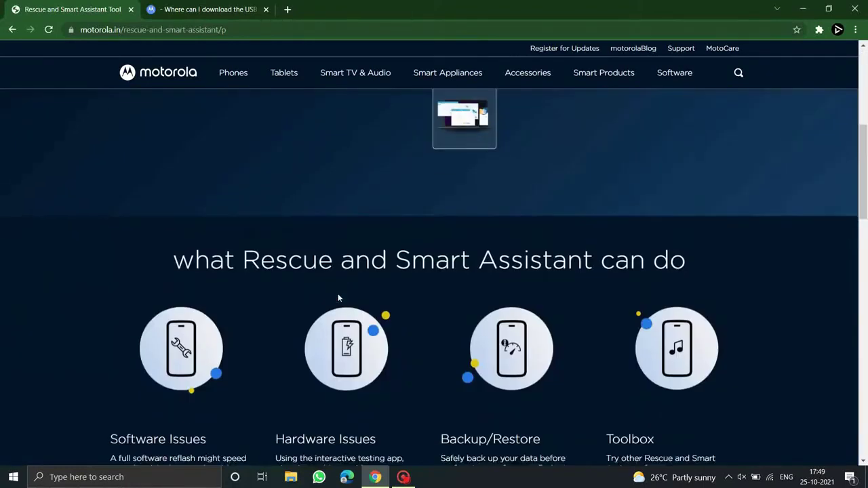
scroll(339, 299, "up", 4)
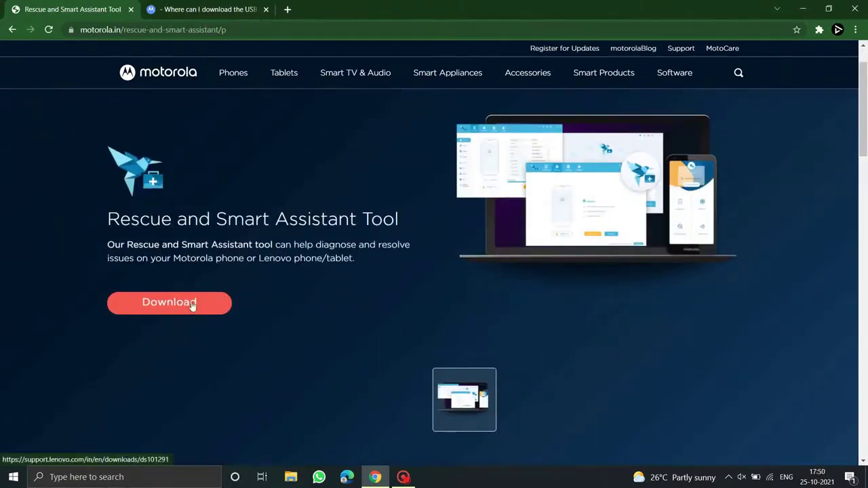
- Open the LMSA v5.8.0.25 download page, highlight its Windows 7 (64-bit) entry, then minimise Chrome
left_click(192, 306)
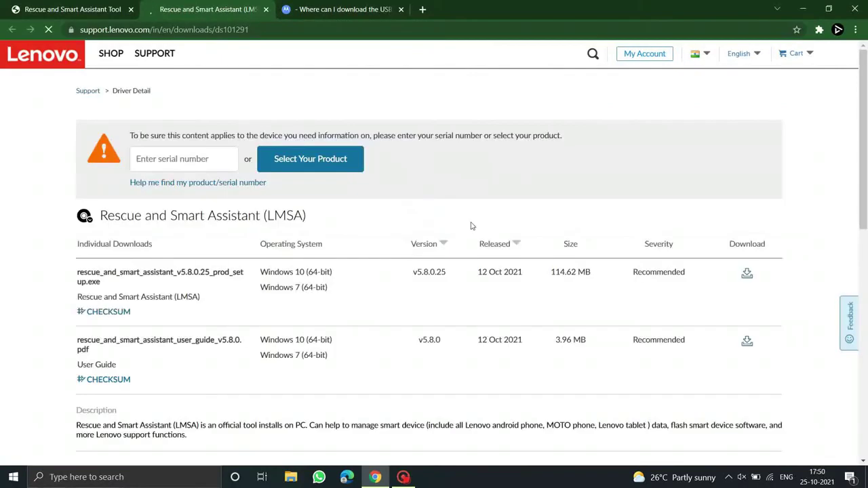
scroll(102, 269, "down", 1)
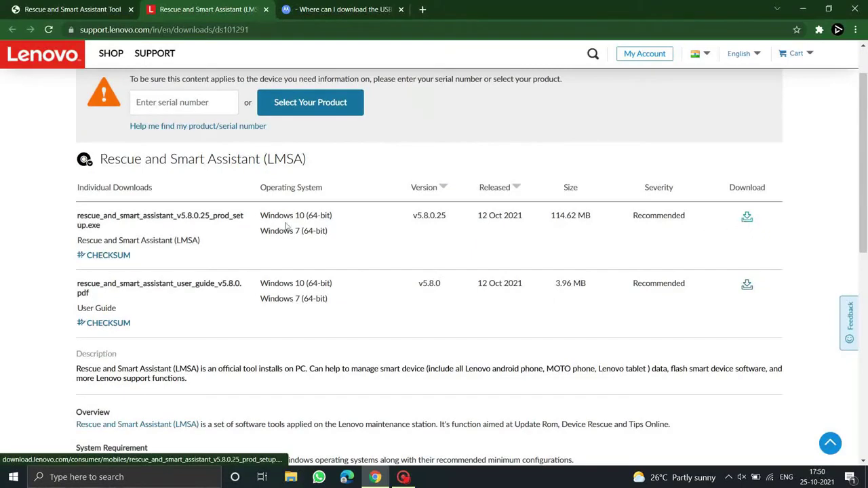
left_click_drag(260, 231, 372, 243)
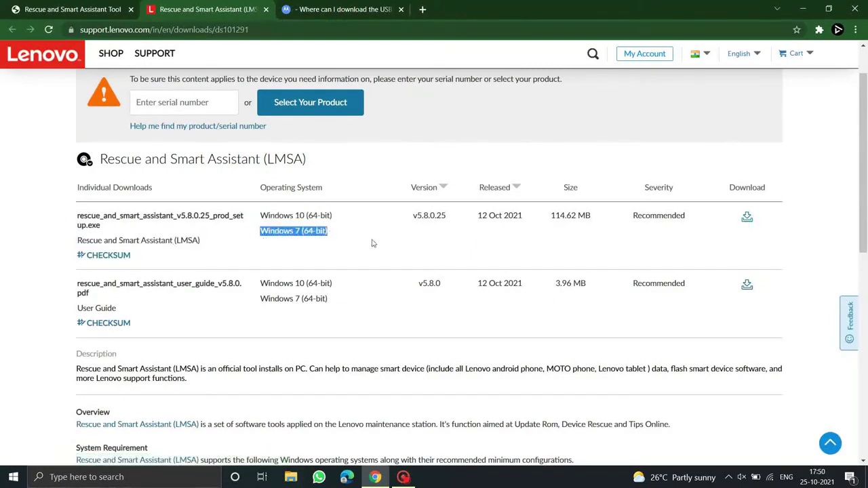
left_click(801, 13)
- Launch Rescue and Smart Assistant from its desktop shortcut and accept the Lenovo privacy policy
double_click(72, 129)
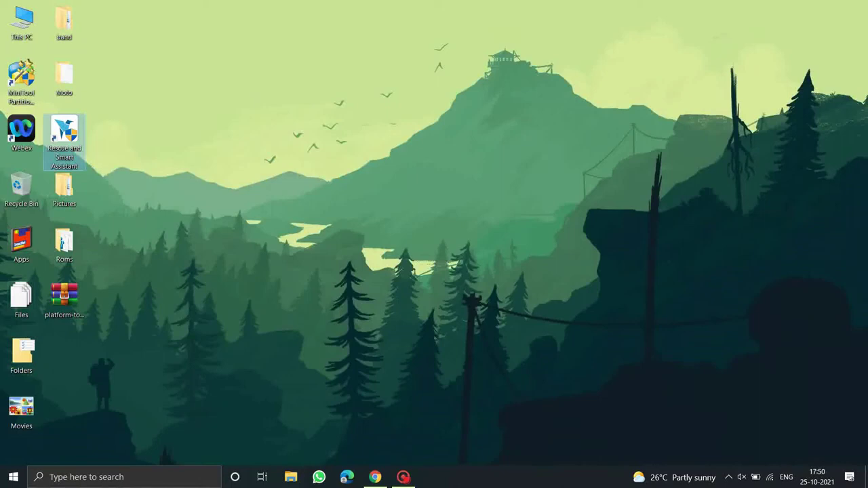
left_click(372, 290)
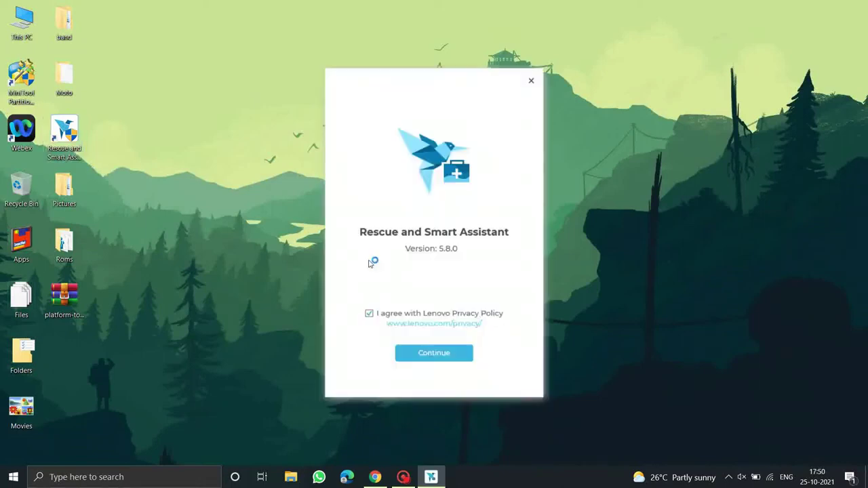
left_click(431, 353)
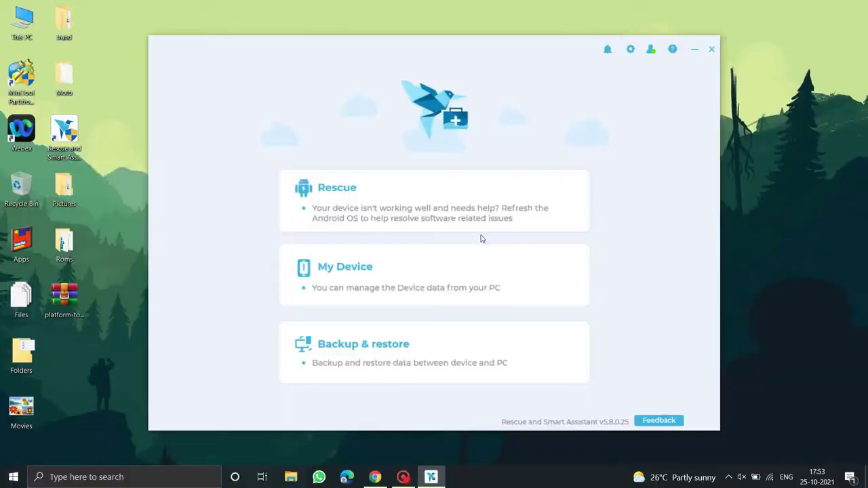
- Open Rescue's Phone Rescue IMEI step, then switch to My Device, which shows a failed connection
left_click(339, 199)
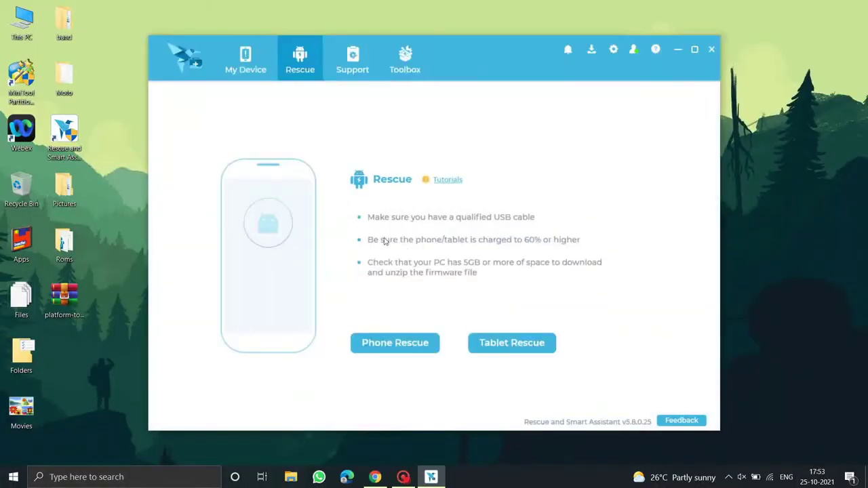
left_click(388, 343)
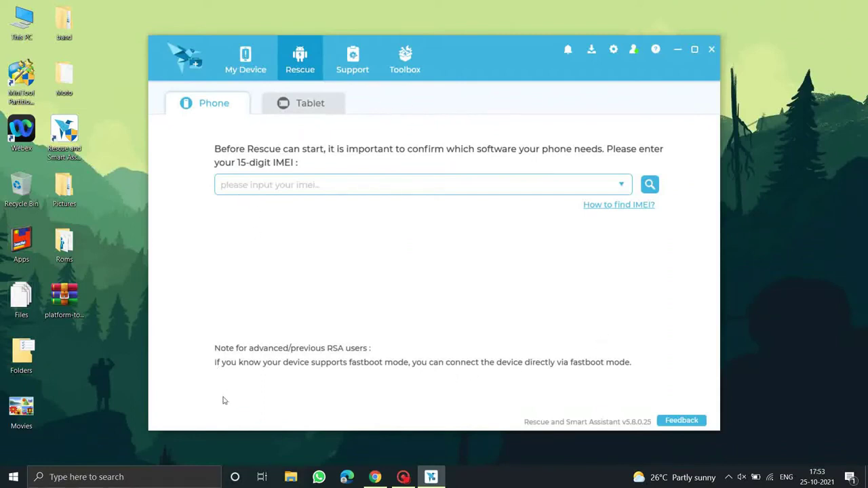
left_click(250, 76)
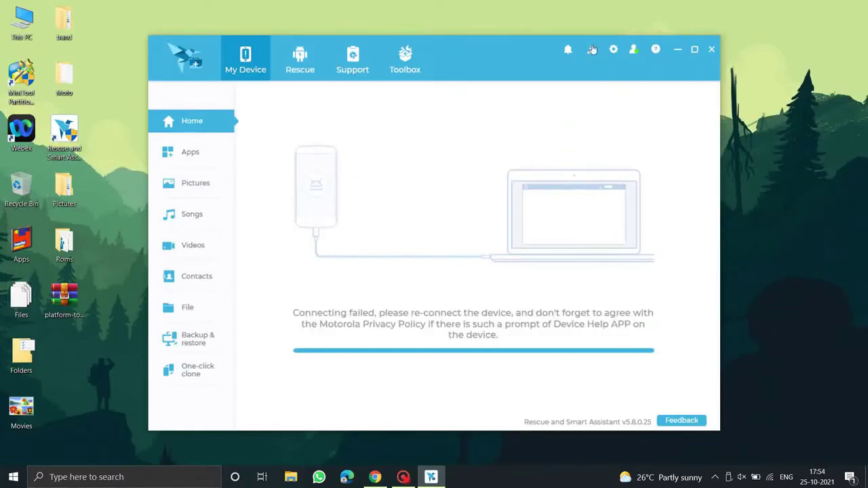
- Check the completed downloads list, including Fastboot_Mot_V1.zip, dismiss the location tip, and minimise the app
left_click(592, 50)
left_click(615, 97)
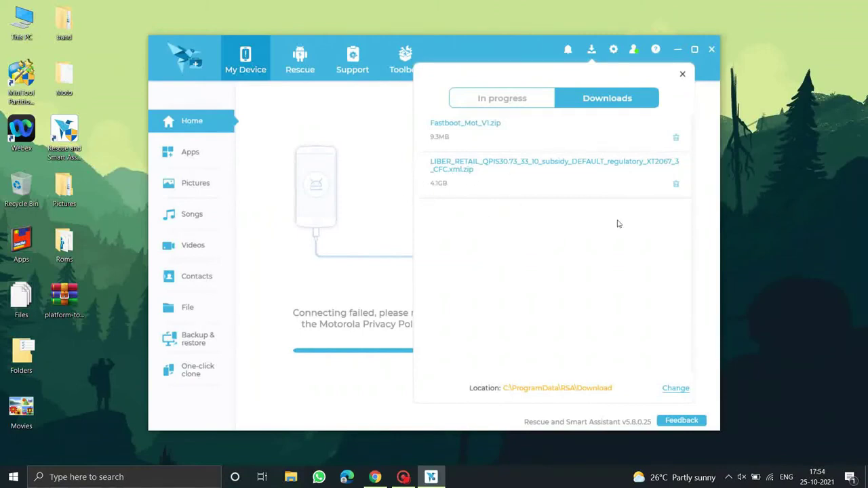
left_click(682, 73)
left_click(666, 95)
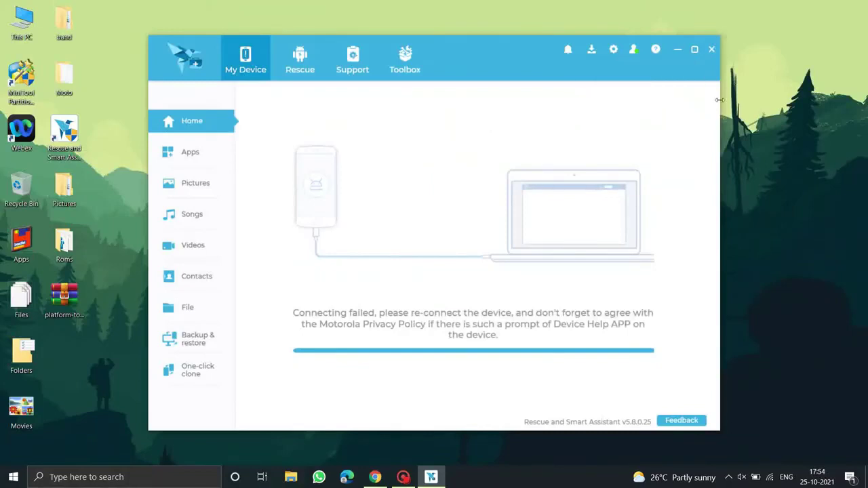
left_click(680, 48)
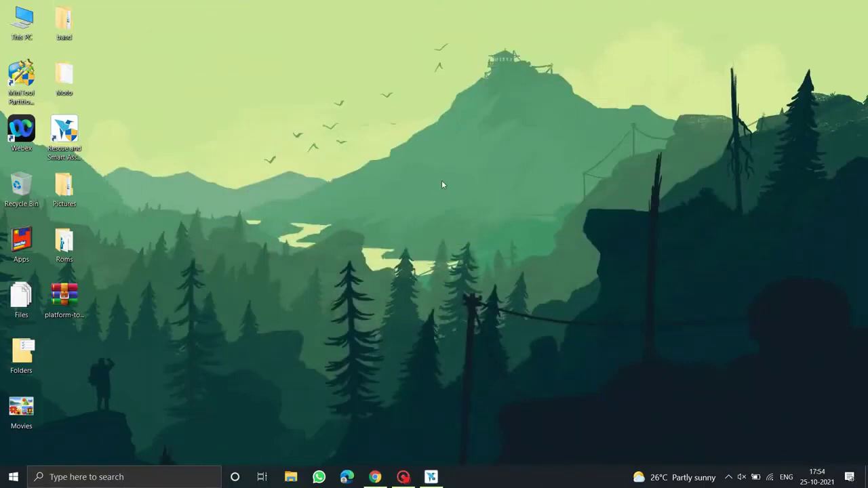
- View Motorola's USB drivers page with 32 bit, 64 bit and Mac links, then minimise and refresh the desktop
left_click(378, 481)
left_click(339, 6)
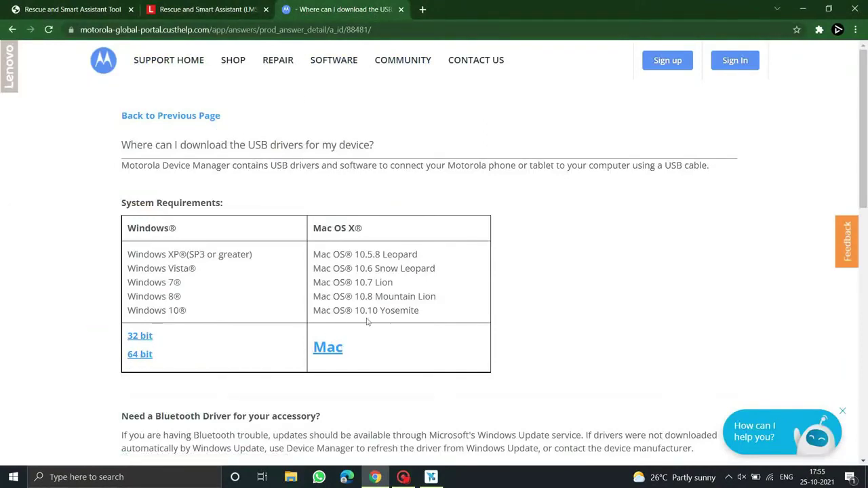
left_click(803, 9)
right_click(321, 186)
left_click(354, 221)
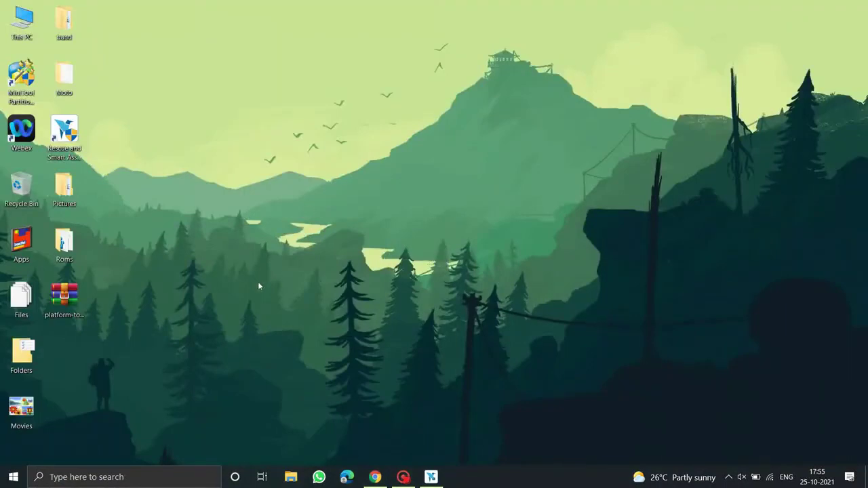
- Open platform-tools_r31.0.3-windows.zip in WinRAR and look inside its platform-tools folder
left_click(73, 303)
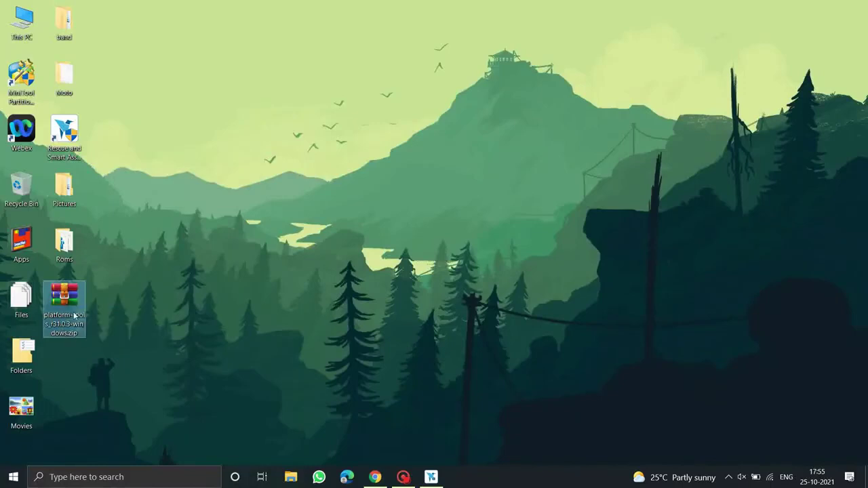
double_click(71, 305)
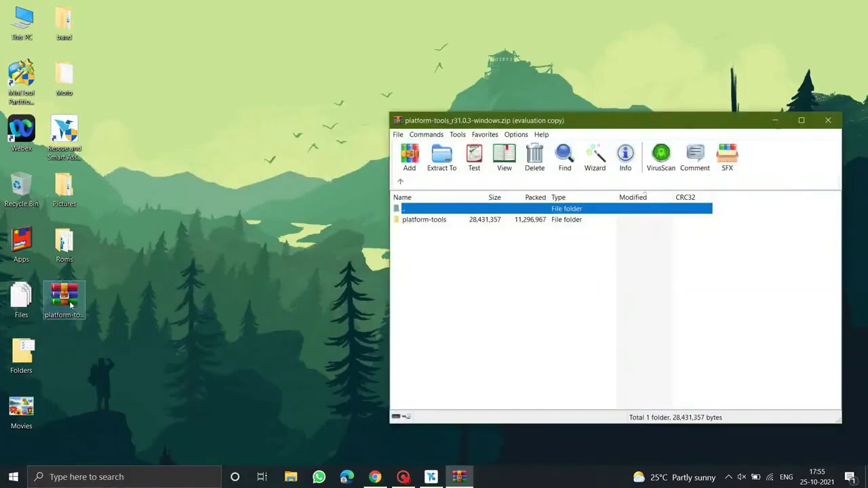
left_click(439, 223)
double_click(439, 224)
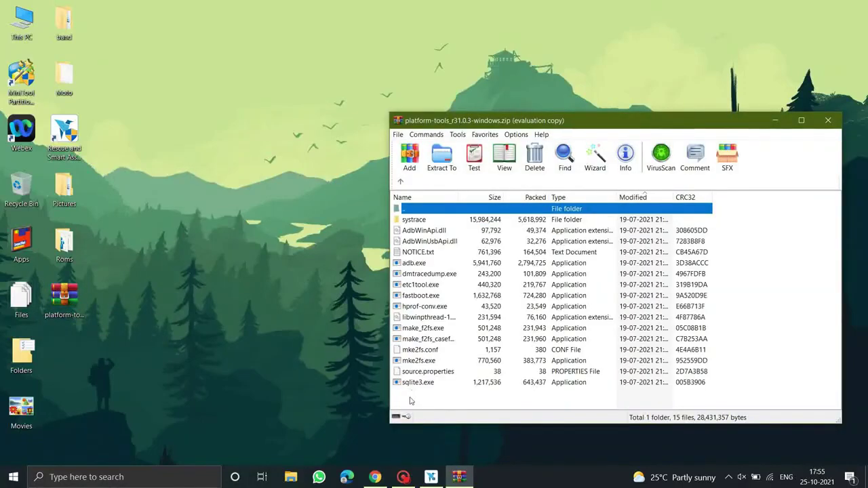
double_click(414, 211)
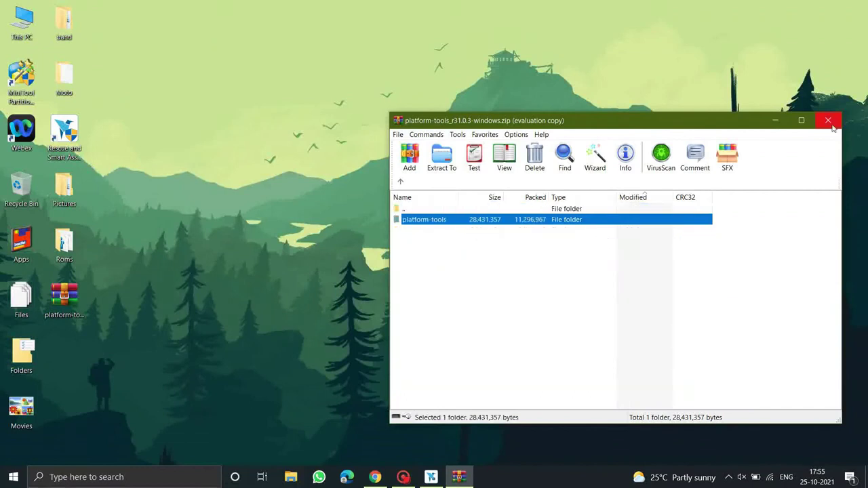
- Extract the platform-tools folder to the desktop, close WinRAR, and open the extracted folder
left_click_drag(448, 221, 409, 224)
left_click_drag(66, 351, 67, 351)
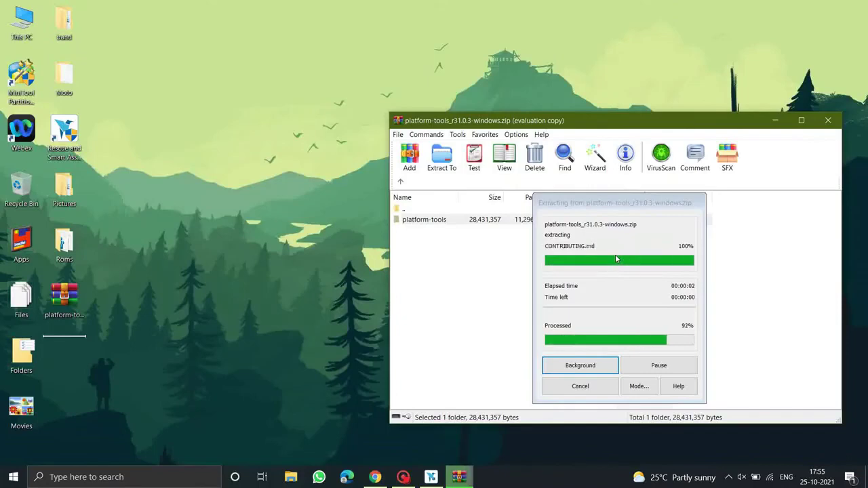
left_click(829, 121)
double_click(80, 359)
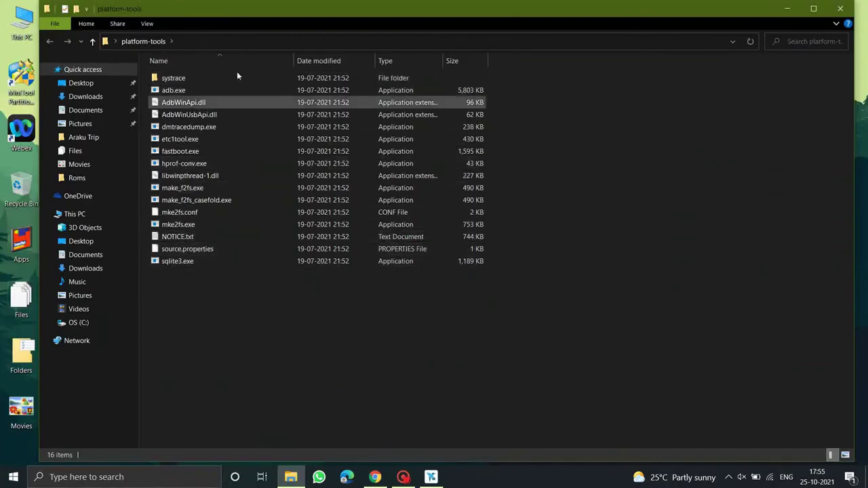
- Browse to C:\Program Files (x86)\platform-tools and confirm adb.exe and fastboot.exe are there
left_click(840, 8)
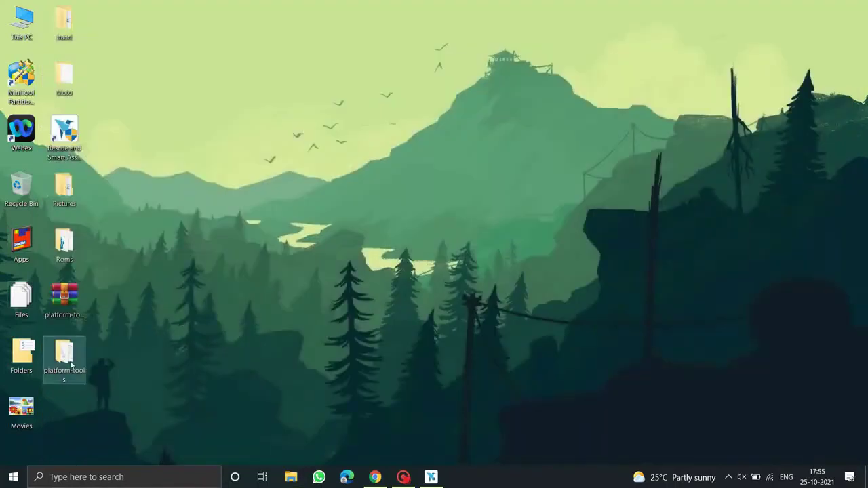
double_click(22, 23)
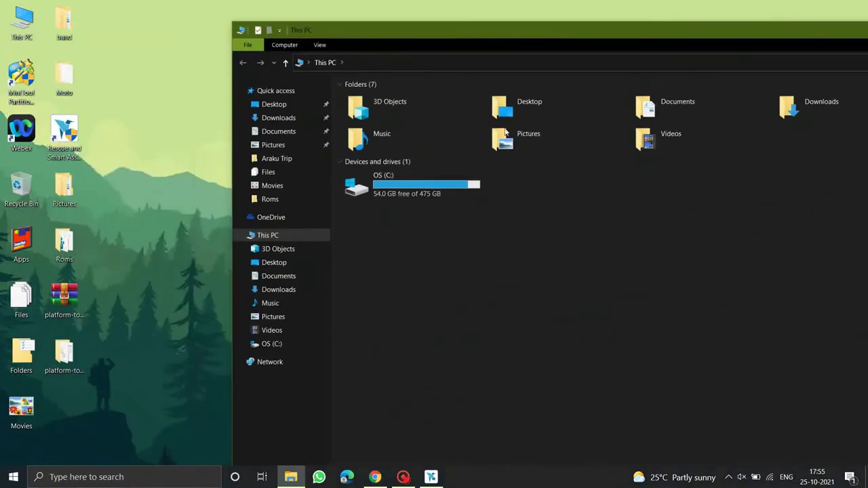
double_click(380, 190)
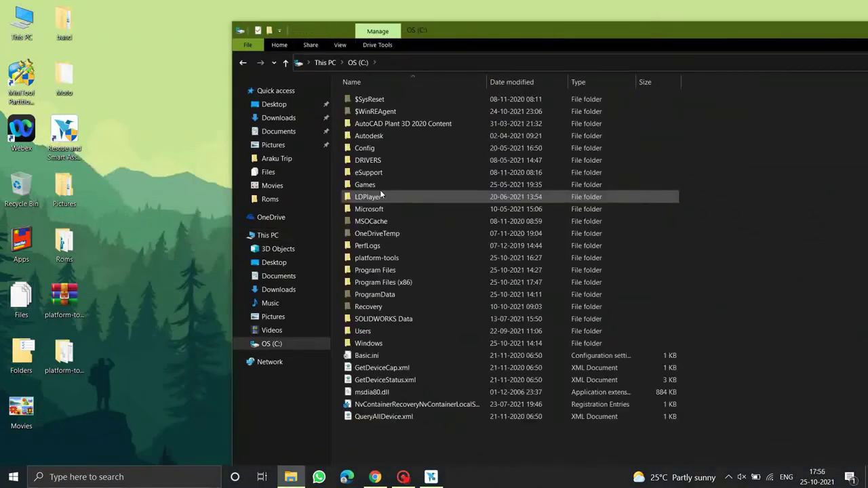
double_click(419, 282)
scroll(402, 344, "down", 4)
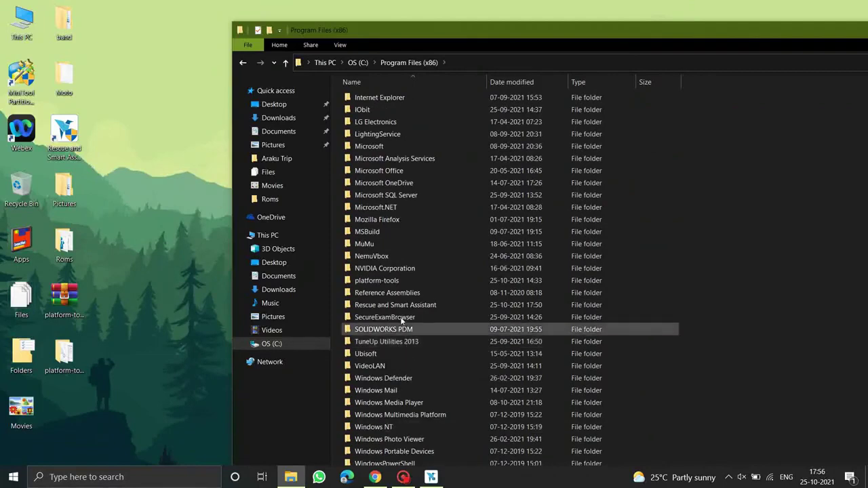
mouse_move(64, 353)
left_mouse_down()
mouse_move(364, 285)
mouse_move(64, 360)
left_mouse_up()
double_click(380, 281)
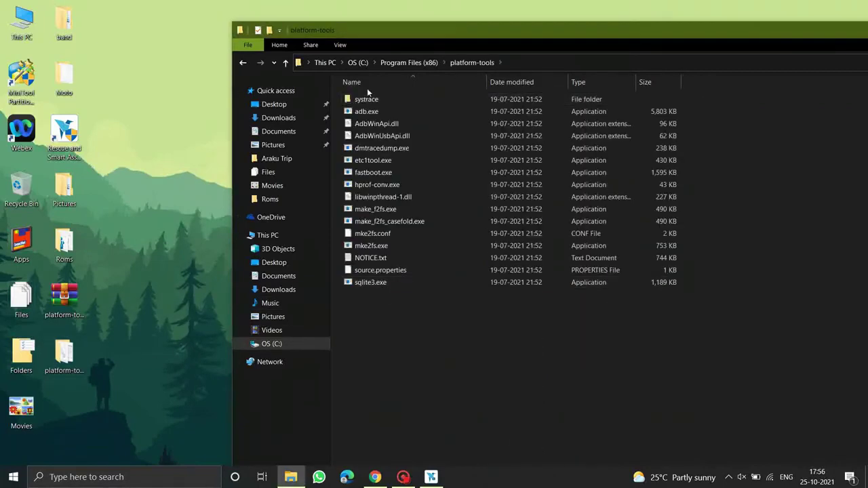
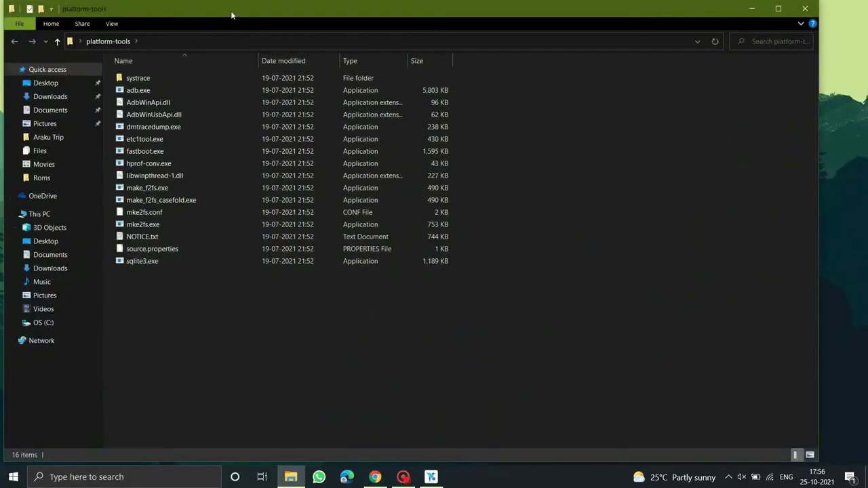
- Move cmd-here-windows-10.reg out of the Roms folder onto the desktop
left_click_drag(231, 15, 335, 69)
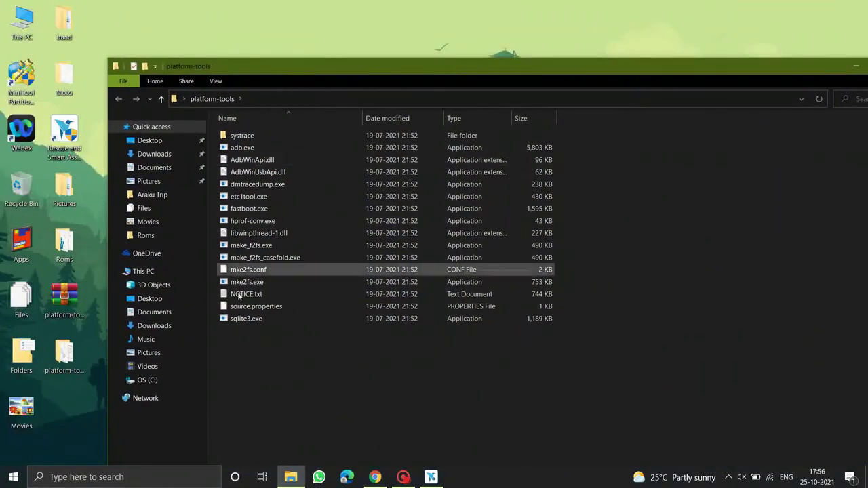
left_click_drag(588, 75, 327, 116)
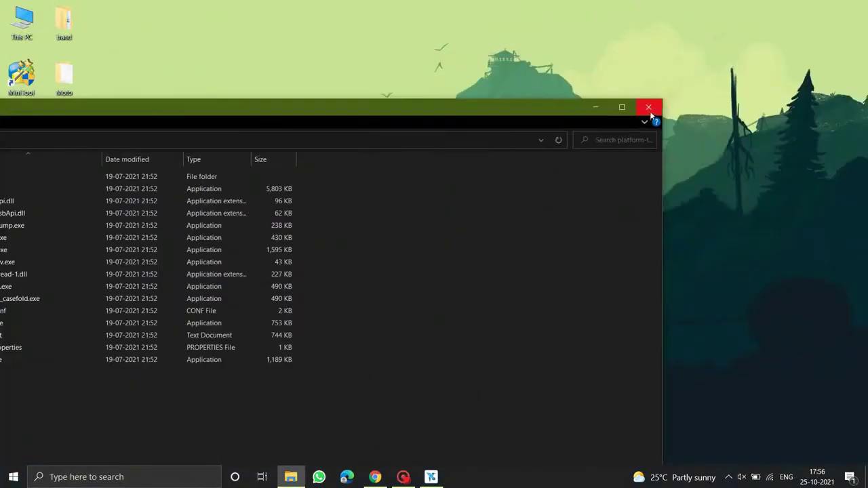
left_click(649, 111)
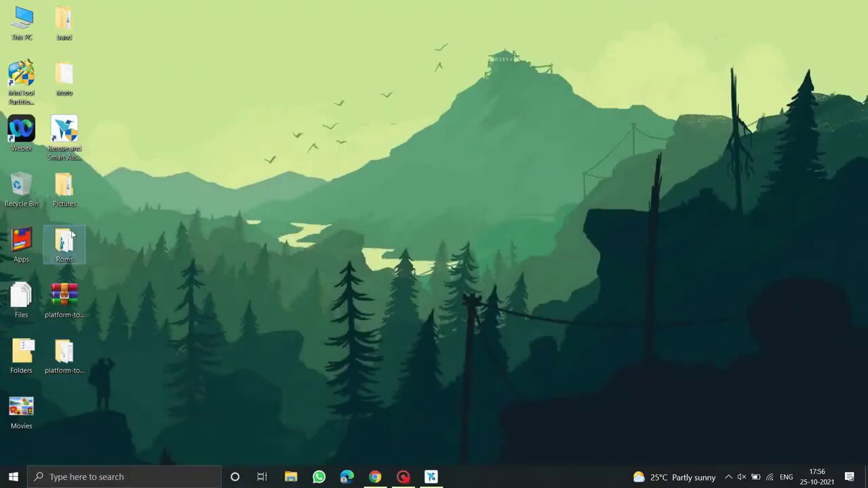
double_click(64, 242)
left_click_drag(259, 33, 463, 114)
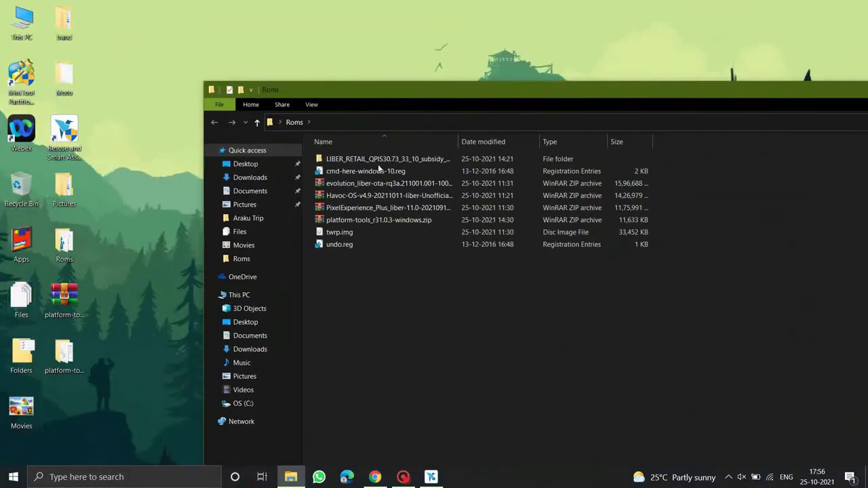
left_click(353, 173)
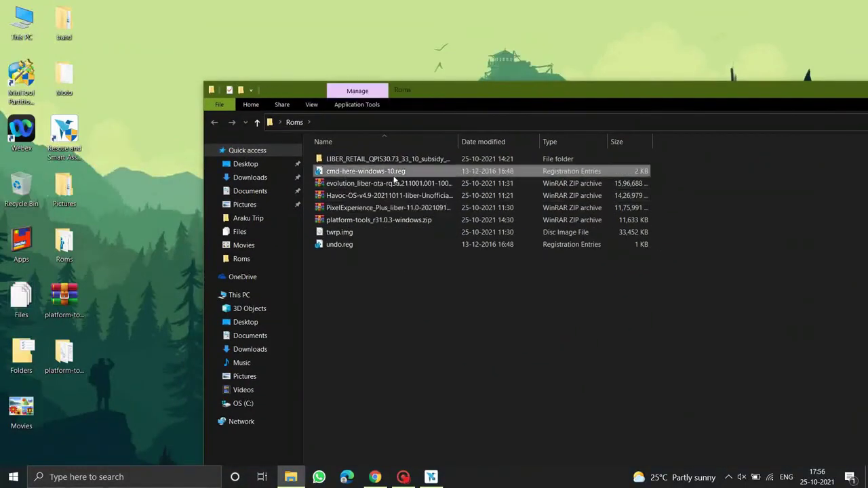
left_click_drag(368, 173, 63, 354)
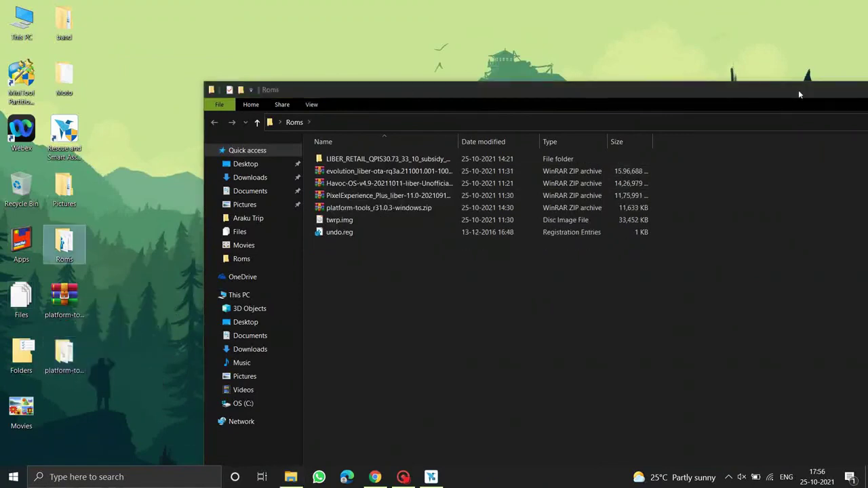
left_click(696, 110)
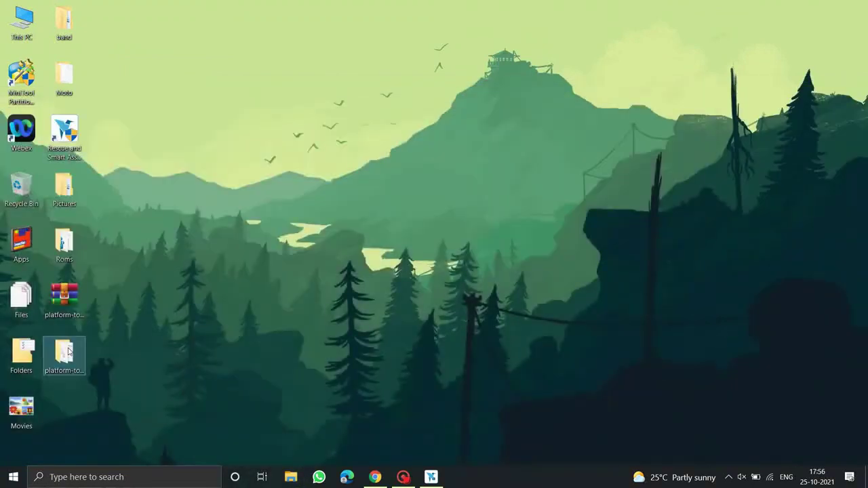
- Check the desktop platform-tools folder, close it, and refresh the desktop
double_click(64, 352)
key("alt+F4")
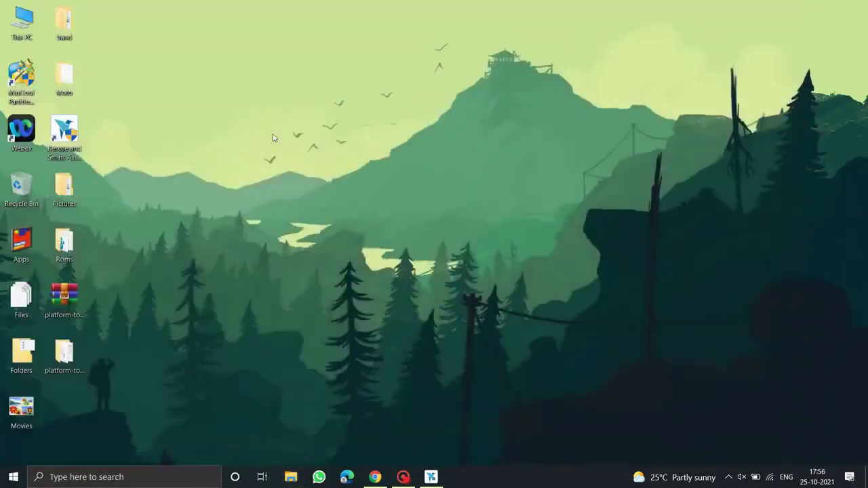
right_click(272, 138)
left_click(298, 168)
- Open platform-tools under This PC > OS (C:) > Program Files (x86), maximized
double_click(20, 23)
double_click(204, 157)
double_click(171, 261)
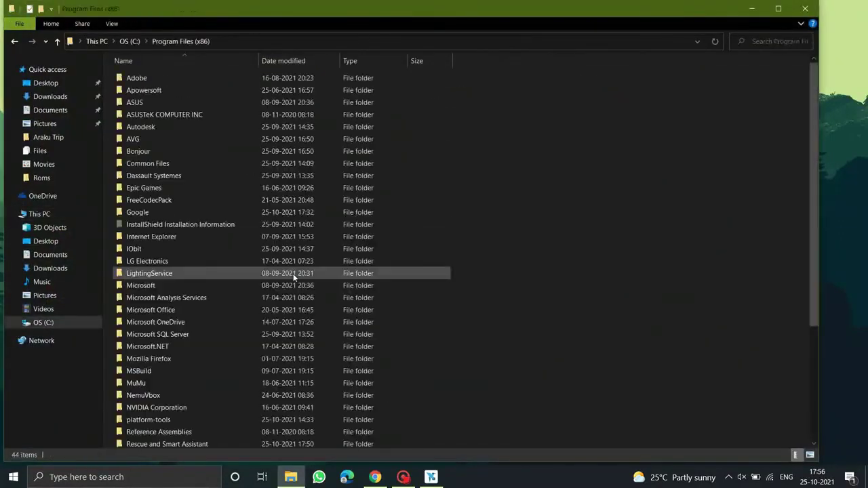
left_click(778, 8)
scroll(144, 344, "down", 3)
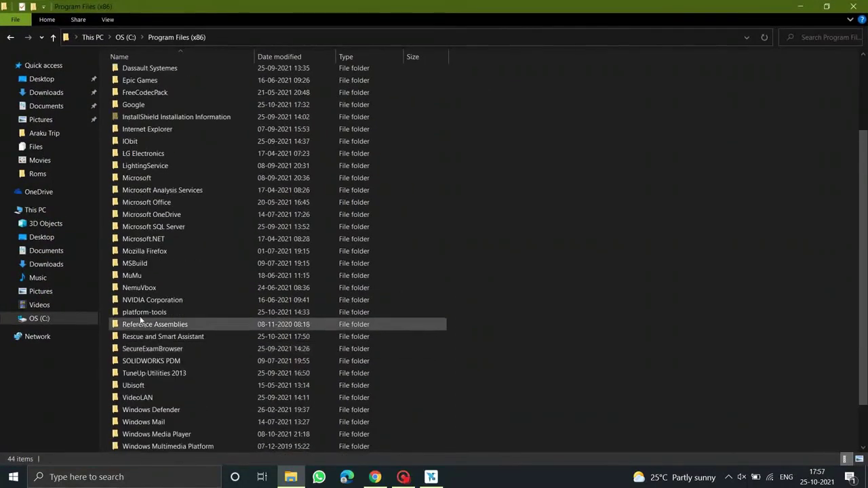
double_click(137, 313)
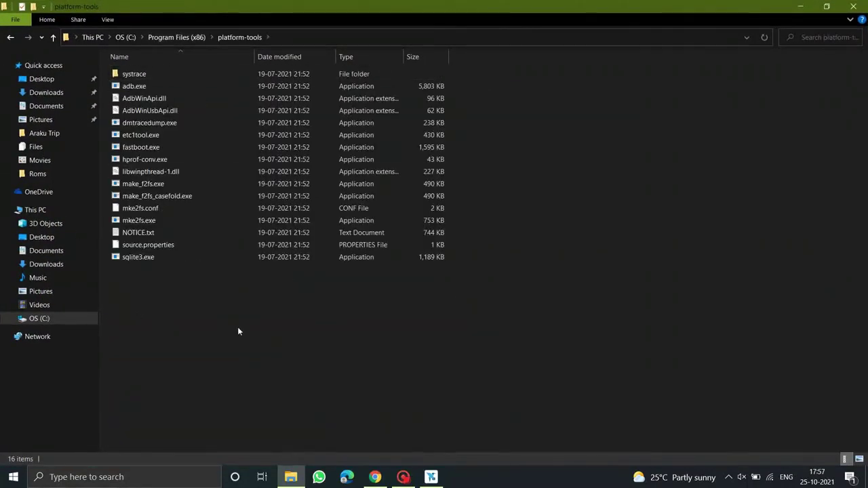
- Open a command window in platform-tools and run adb version, then adb devices
right_click(177, 316)
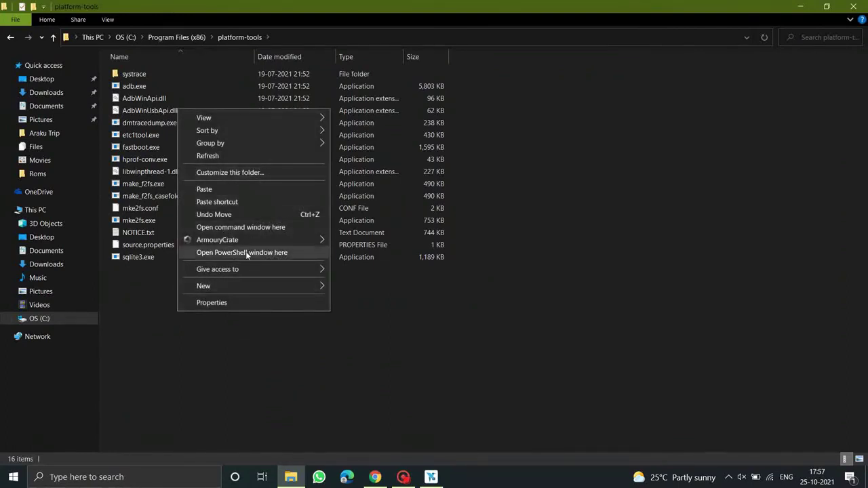
left_click(262, 230)
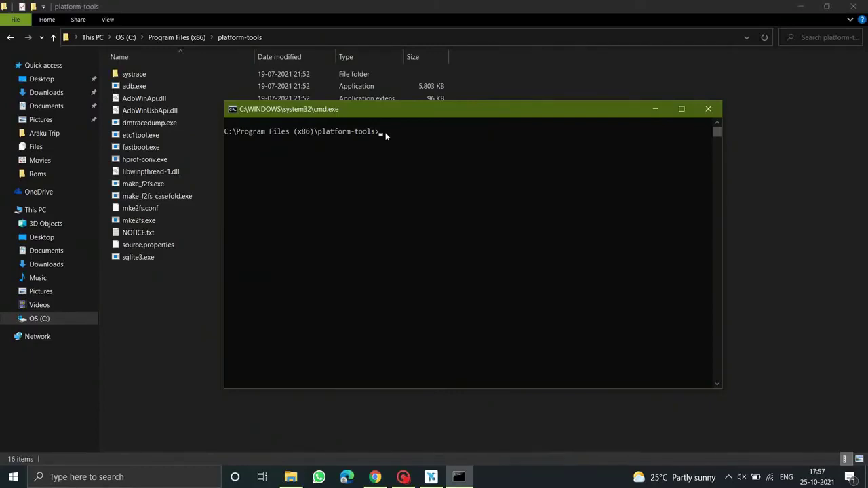
type("adb version")
key("Return")
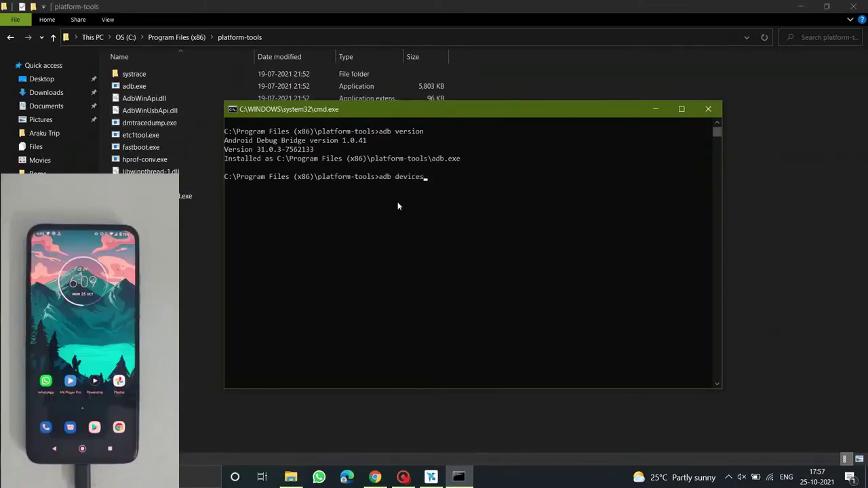
key("Return")
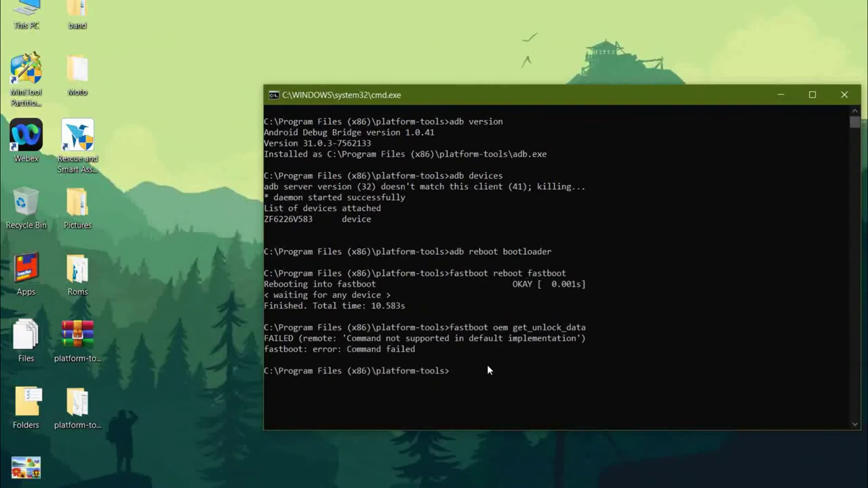
- Rerun fastboot oem get_unlock_data and select the printed unlock data lines for copying
type("fastboot oem get_unlock_data")
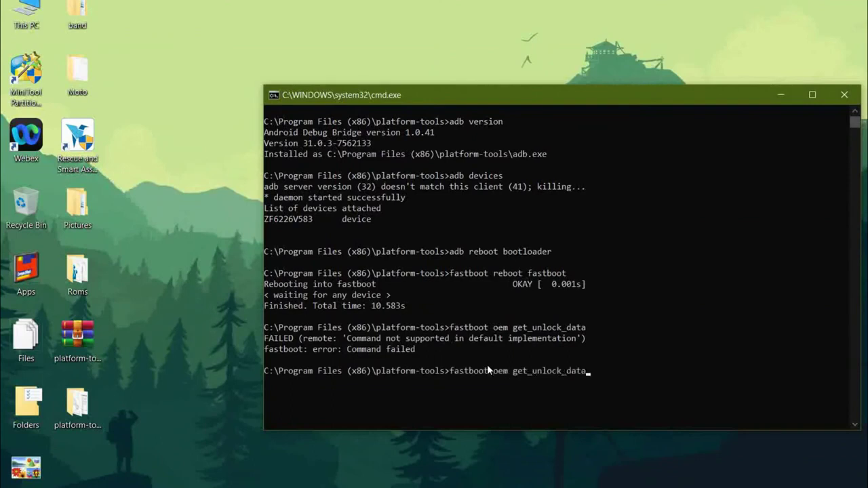
key("Return")
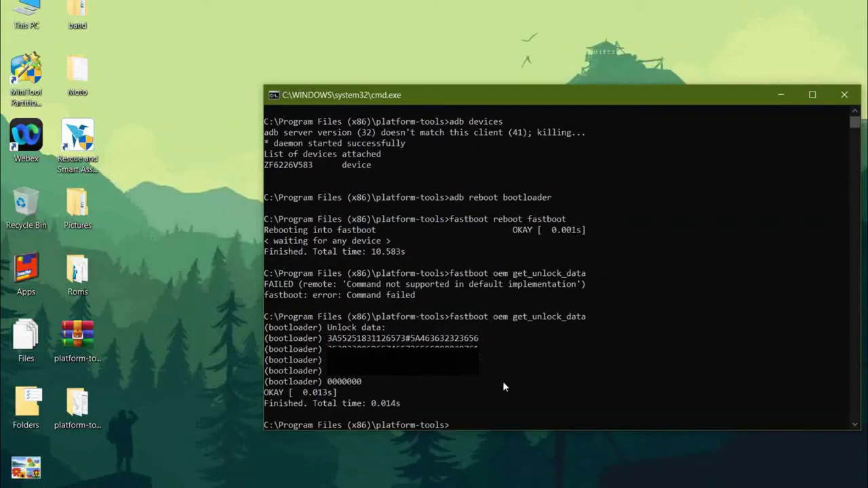
mouse_move(330, 338)
left_mouse_down()
mouse_move(475, 359)
mouse_move(361, 385)
mouse_move(478, 371)
mouse_move(332, 339)
mouse_move(328, 329)
mouse_move(332, 340)
left_mouse_up()
right_click(361, 384)
- Copy the unlock data and open a new desktop text document in Notepad
right_click(331, 340)
left_click(781, 95)
right_click(357, 211)
mouse_move(443, 358)
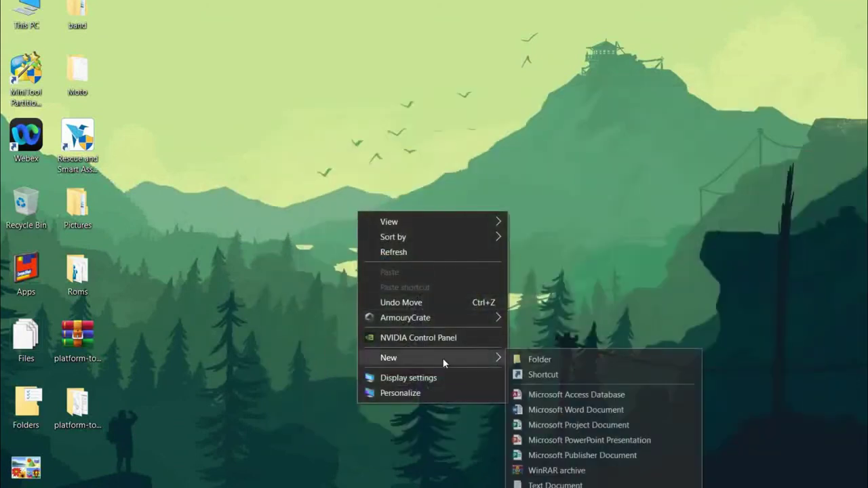
left_click(576, 409)
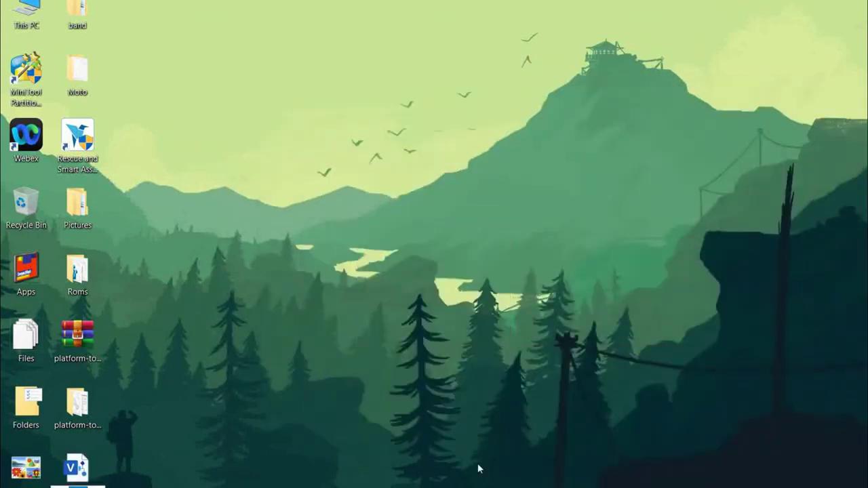
right_click(274, 375)
mouse_move(375, 328)
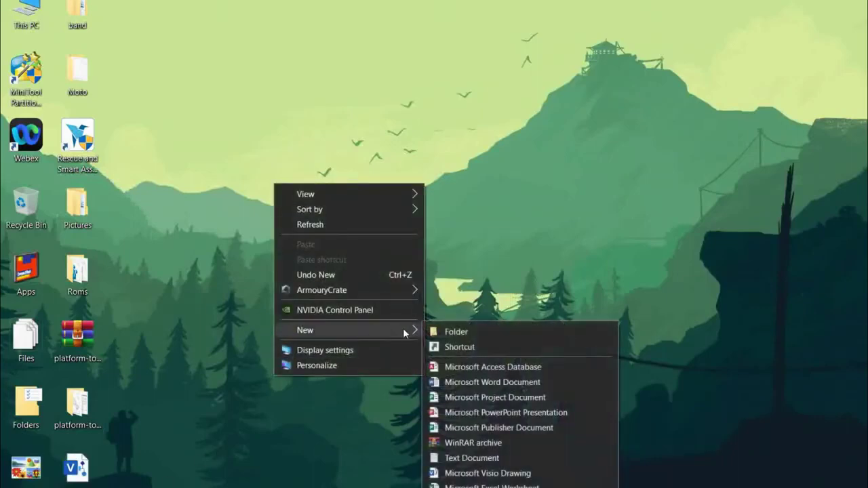
left_click(460, 459)
left_click(102, 480)
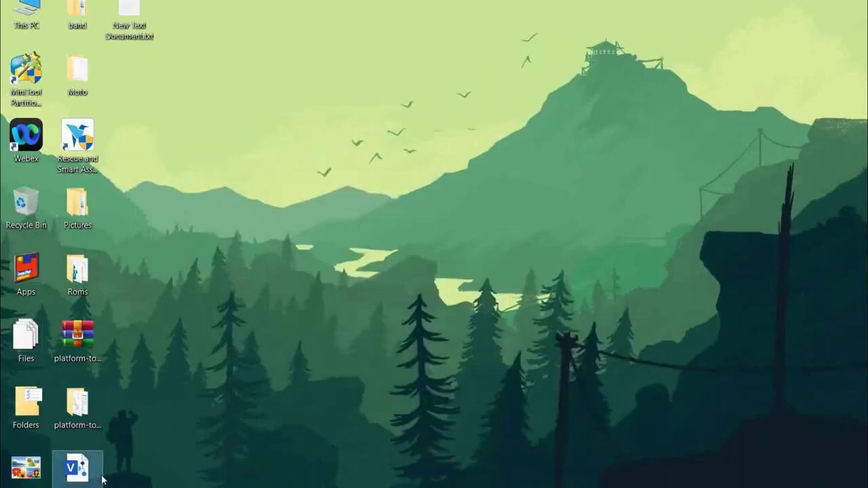
key("Delete")
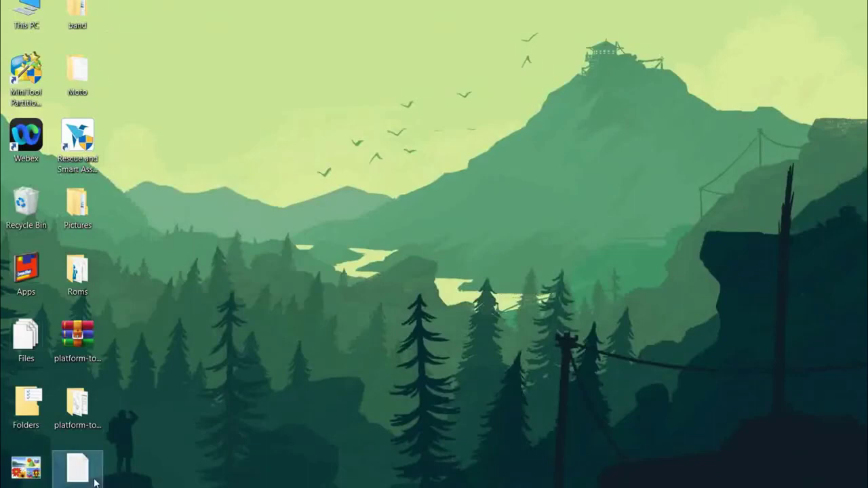
double_click(95, 482)
- Paste the unlock data and strip the bootloader prefixes from each line
left_click_drag(339, 233, 372, 144)
right_click(405, 220)
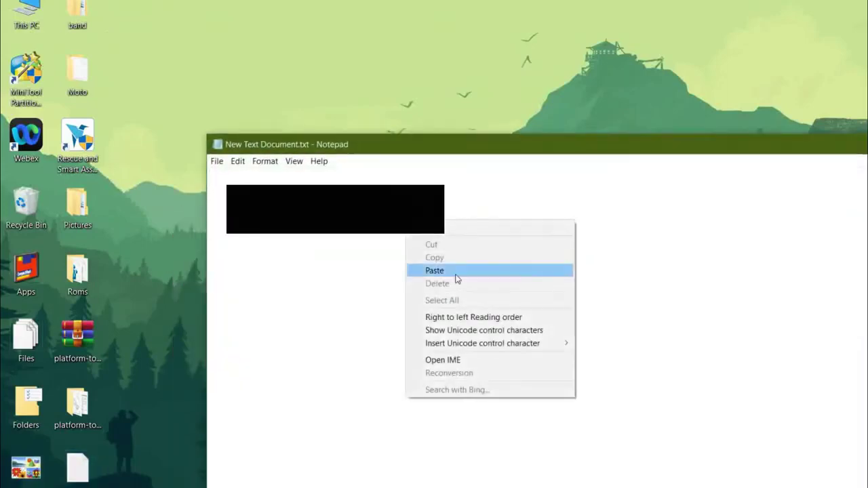
left_click(456, 272)
key("shift+Up")
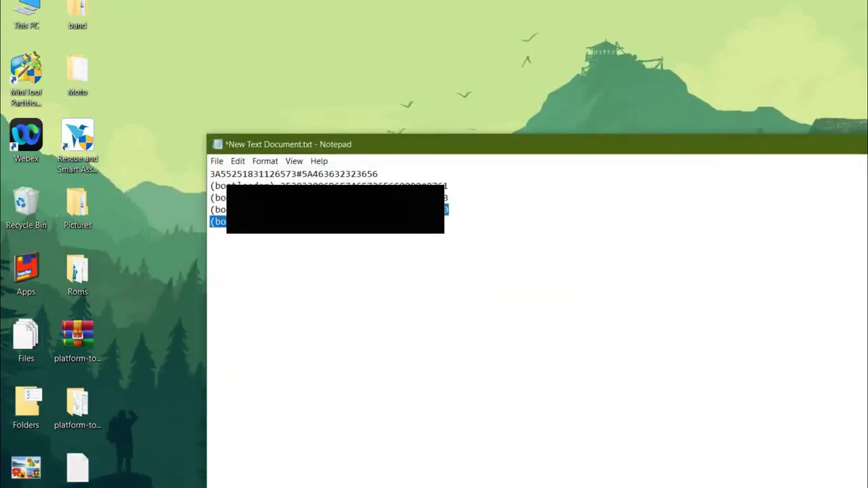
key("Delete")
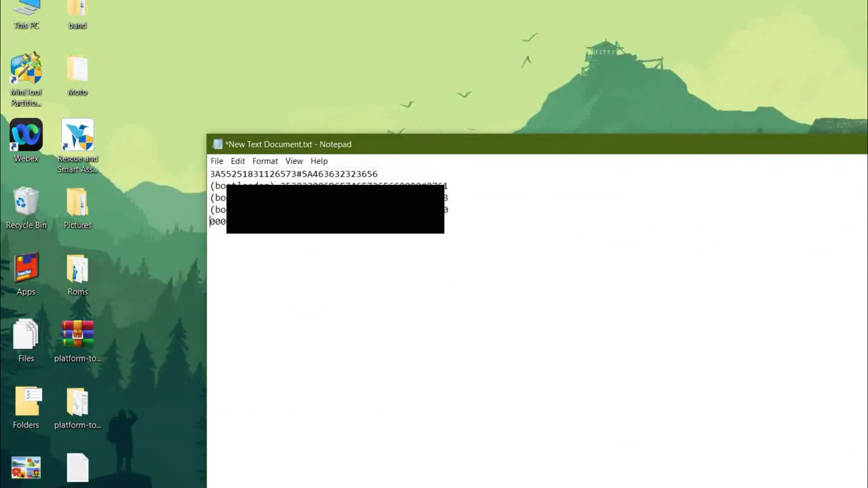
key("shift+Up")
key("Delete")
key("shift+ctrl+Right")
key("shift+ctrl+Right")
key("Delete")
key("shift+ctrl+Right")
key("shift+ctrl+Right")
key("Delete")
key("Up")
key("shift+ctrl+Right")
key("shift+ctrl+Right")
key("Delete")
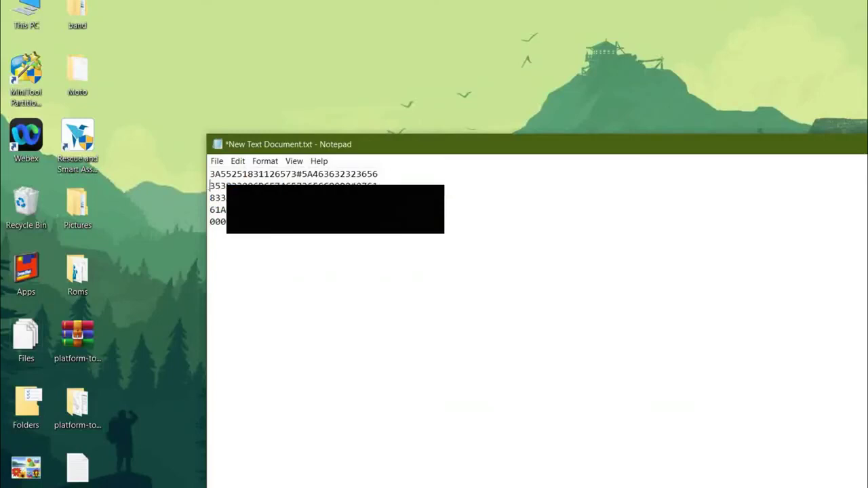
- Join the unlock data lines into one string and copy it
key("BackSpace")
key("Down")
key("Home")
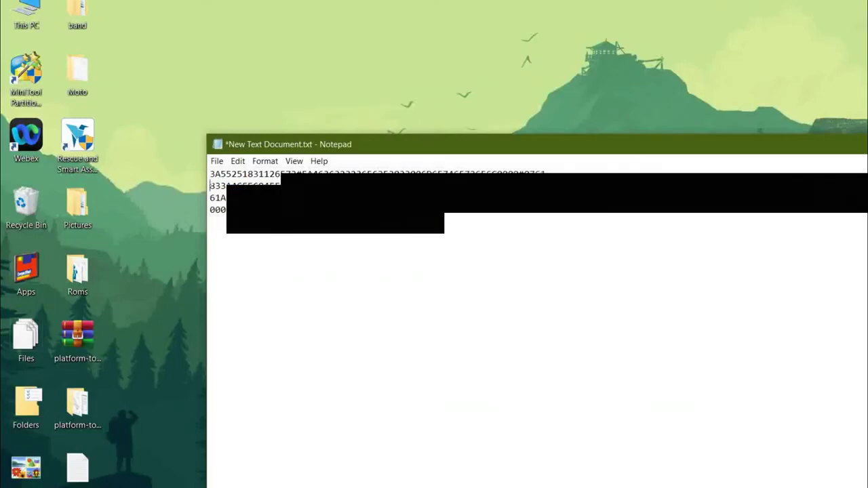
key("BackSpace")
key("Down")
key("Home")
key("BackSpace")
key("Down")
key("Home")
key("BackSpace")
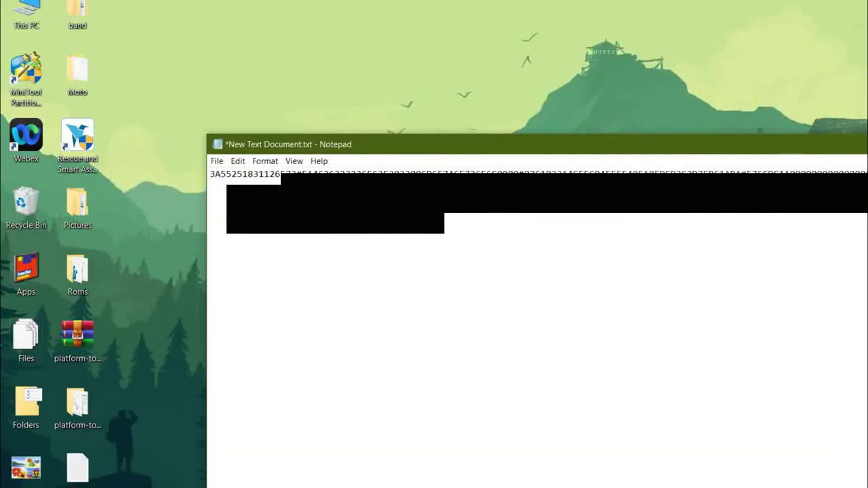
key("shift+Home")
key("shift+F10")
key("Return")
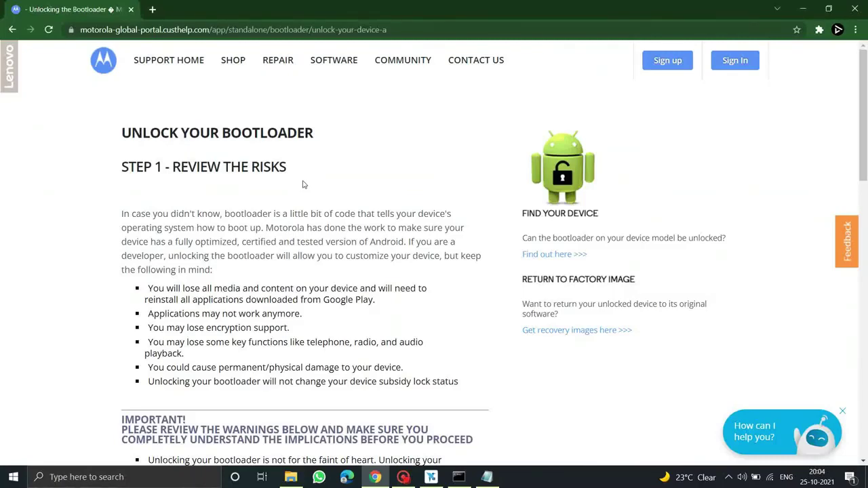
- Sign in to the Motorola bootloader portal with a Google account
scroll(304, 184, "down", 6)
scroll(303, 185, "up", 3)
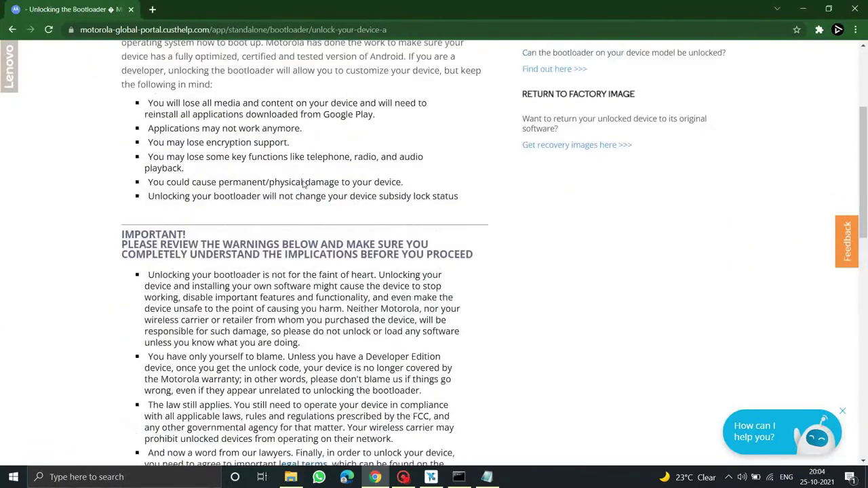
scroll(303, 185, "up", 3)
left_click(746, 73)
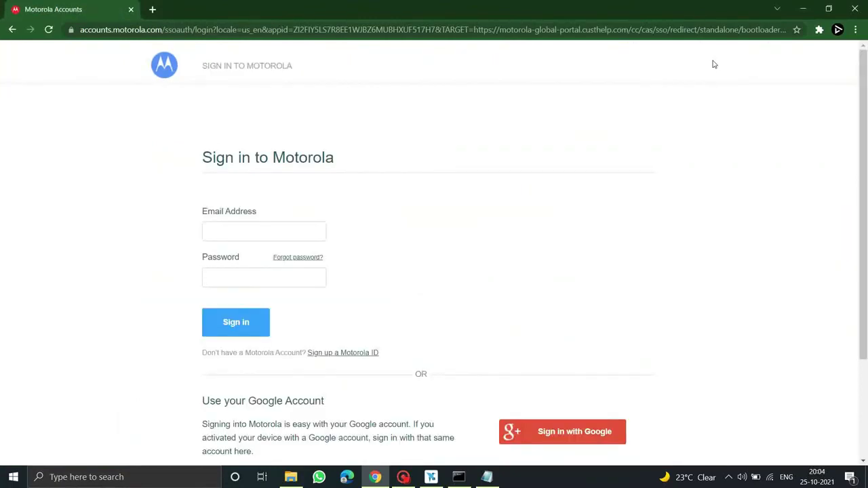
scroll(549, 353, "down", 3)
left_click(568, 302)
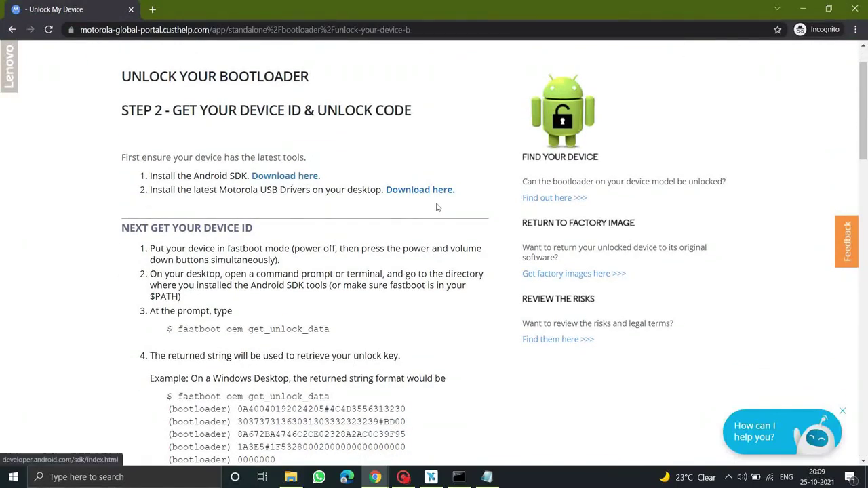
- Paste the joined unlock string and check whether the device can be unlocked
scroll(285, 169, "down", 1)
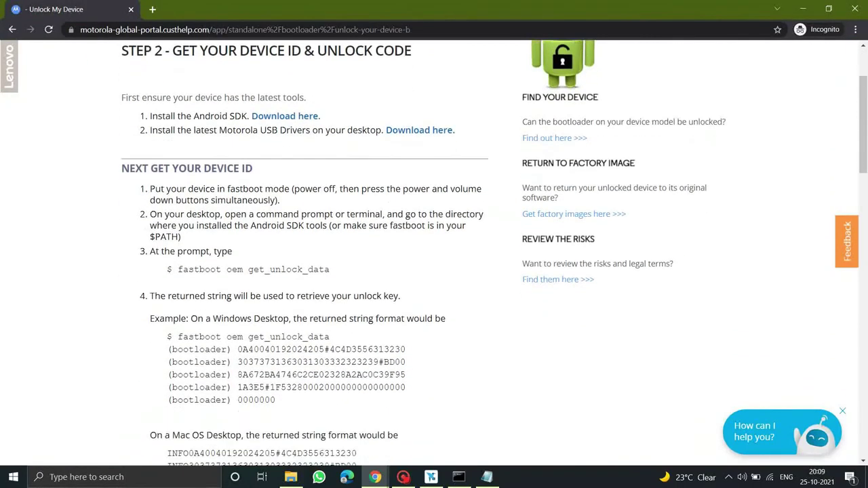
scroll(312, 258, "down", 3)
scroll(312, 257, "up", 1)
scroll(312, 257, "down", 1)
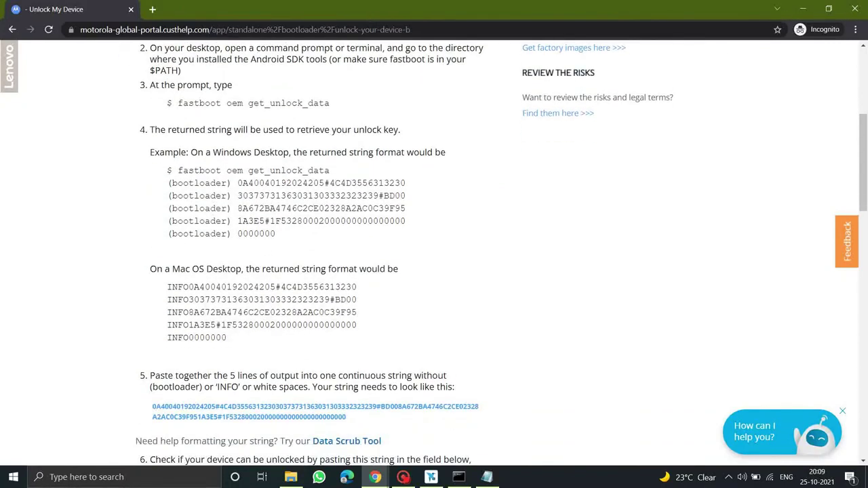
scroll(302, 223, "down", 2)
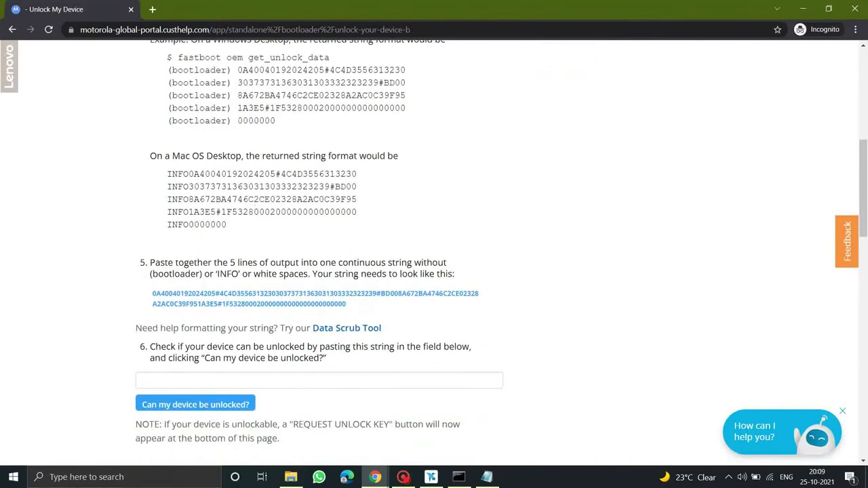
scroll(302, 223, "down", 4)
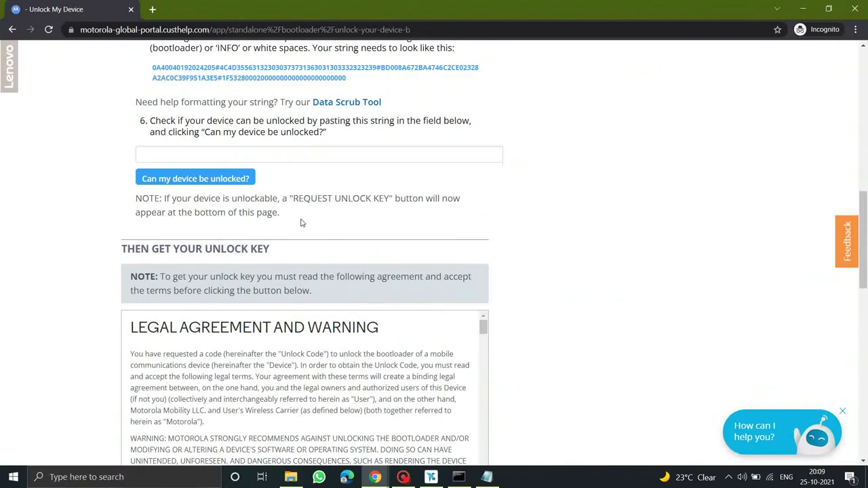
left_click(272, 155)
key("ctrl+v")
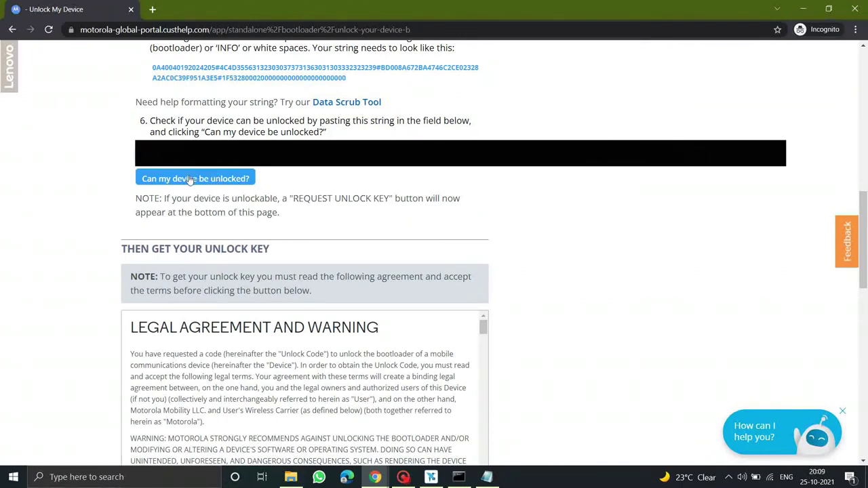
left_click(191, 179)
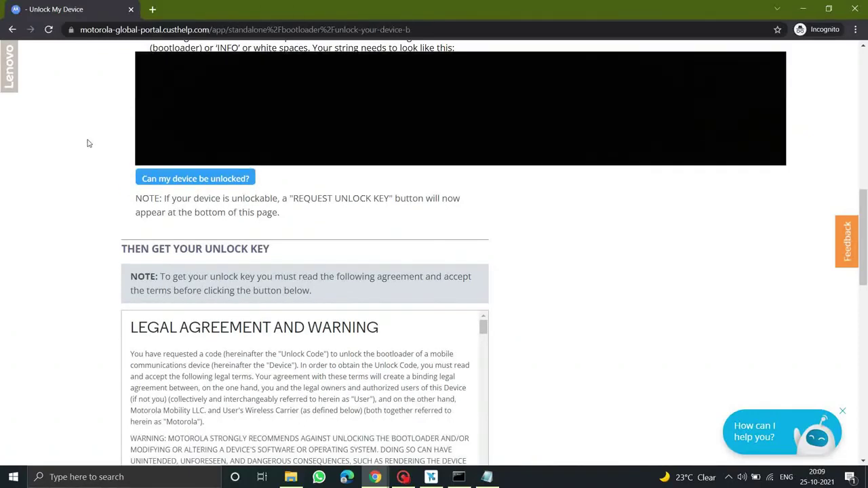
- Accept the agreement, request the unlock key, and confirm the warranty warning
scroll(337, 183, "down", 3)
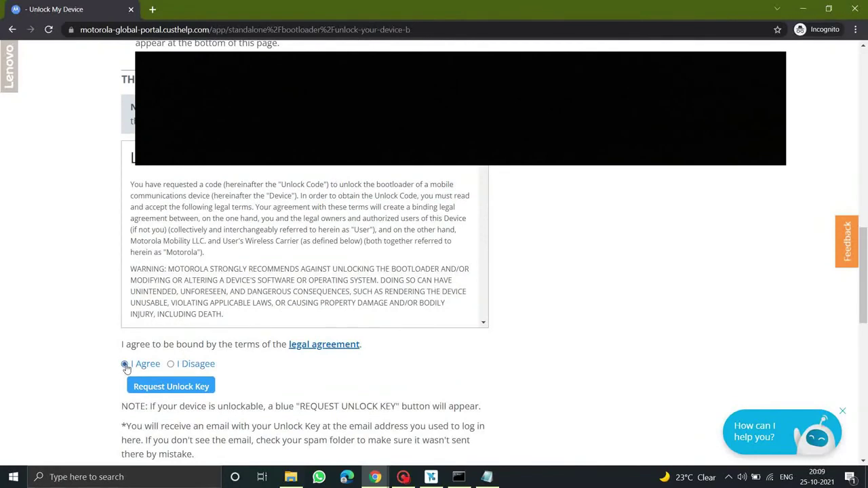
scroll(515, 182, "up", 2)
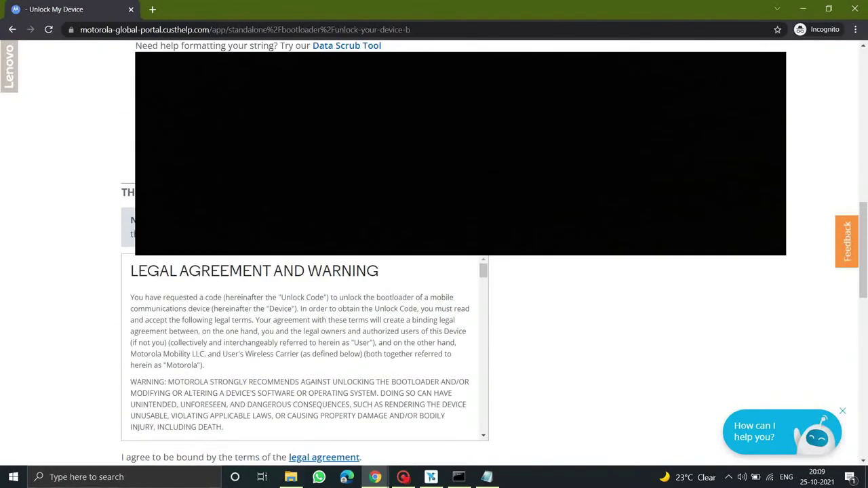
scroll(435, 251, "up", 2)
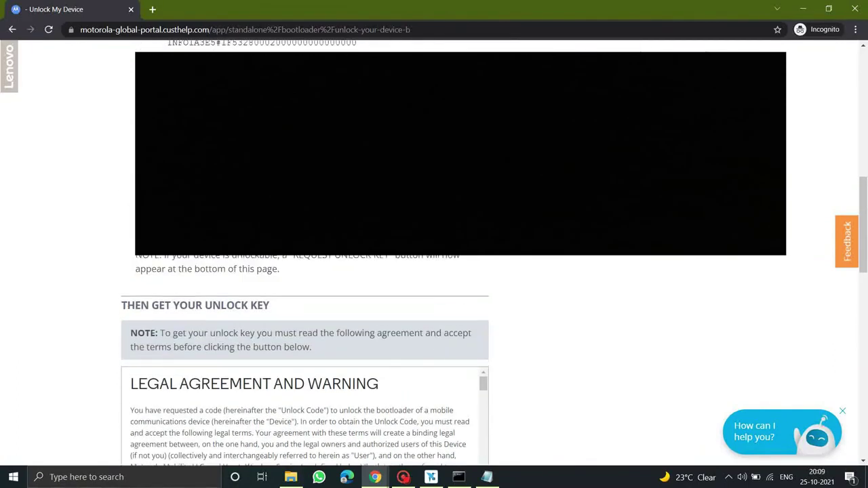
scroll(305, 339, "down", 2)
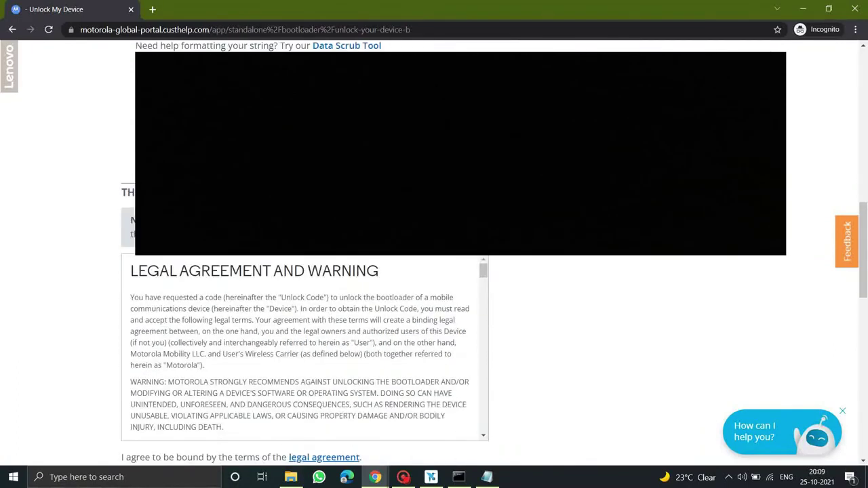
scroll(207, 332, "down", 3)
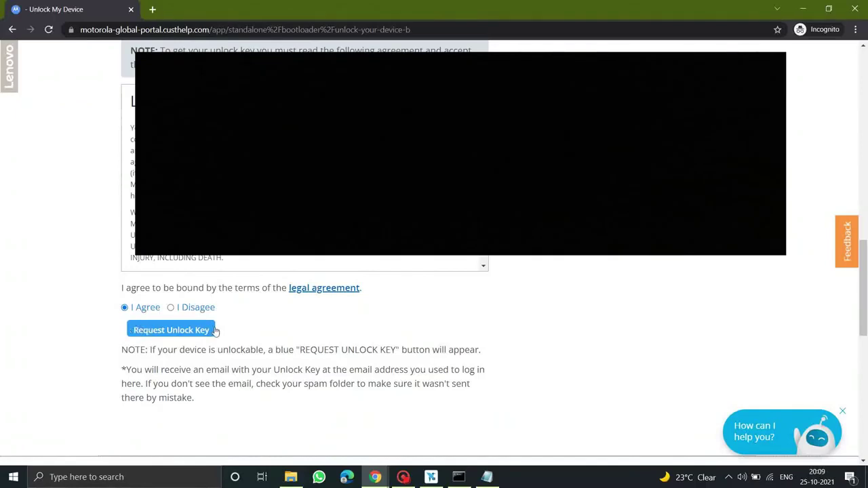
left_click(189, 330)
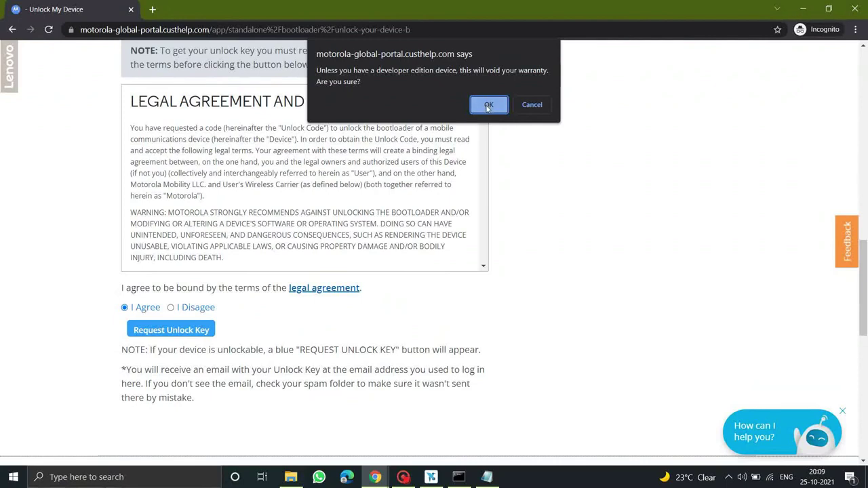
left_click(489, 107)
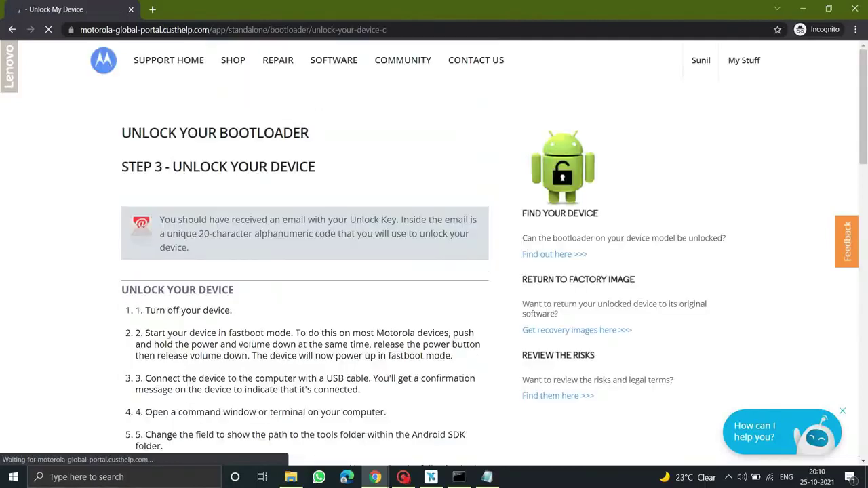
scroll(299, 263, "down", 1)
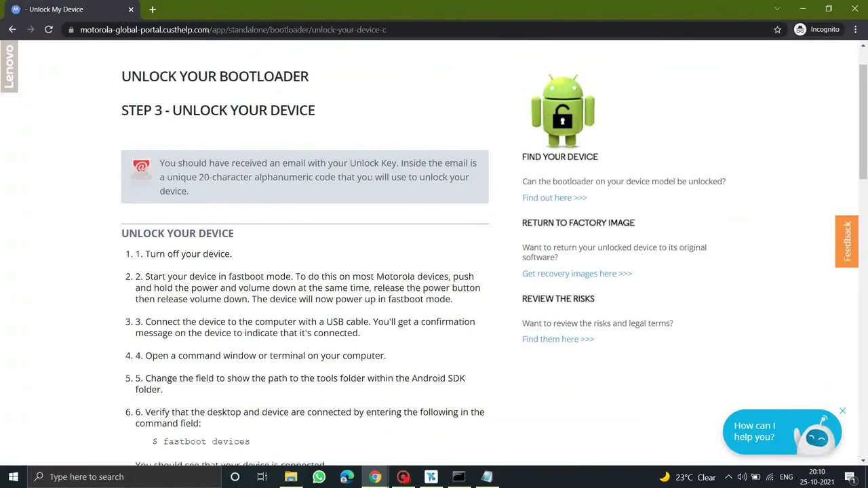
scroll(310, 231, "down", 2)
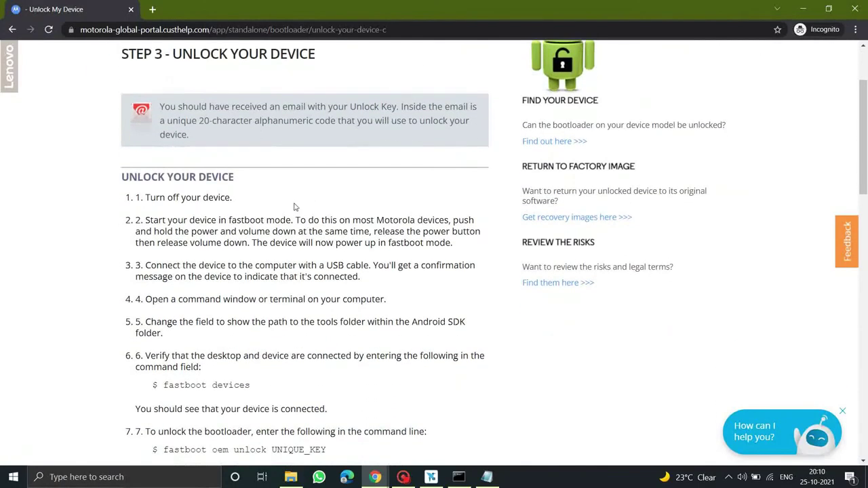
scroll(295, 206, "down", 1)
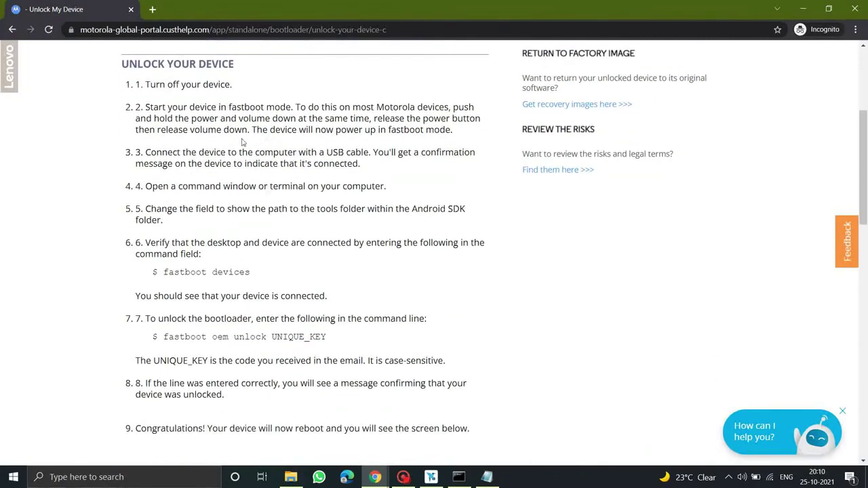
scroll(242, 141, "down", 1)
scroll(242, 142, "down", 2)
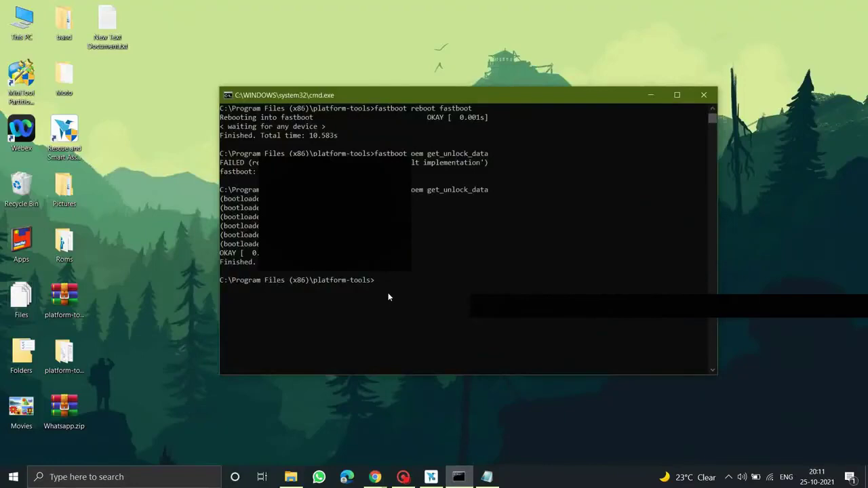
- Confirm the phone with fastboot devices, then run fastboot oem unlock with the emailed key
type("fastboot devices")
key("Return")
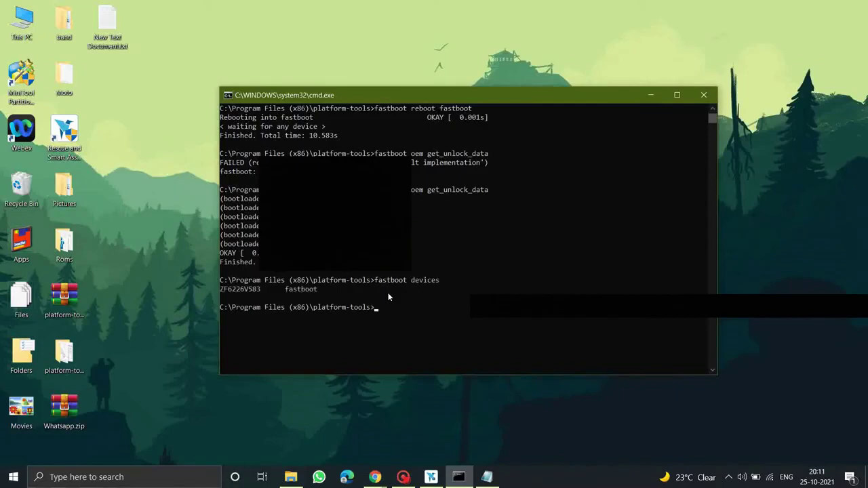
key("ctrl+v")
left_click(466, 307)
key("Escape")
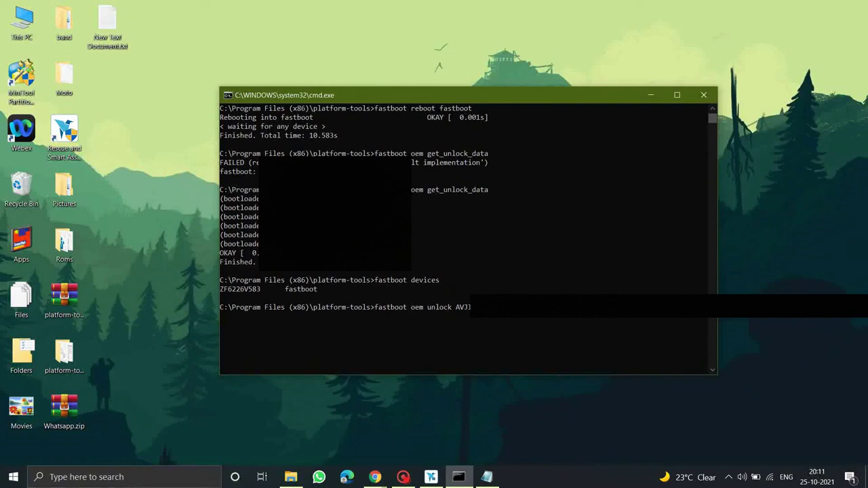
key("Return")
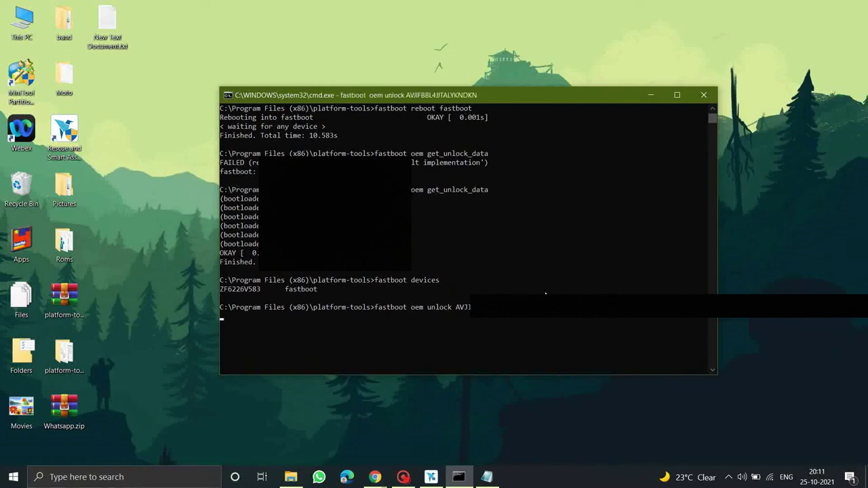